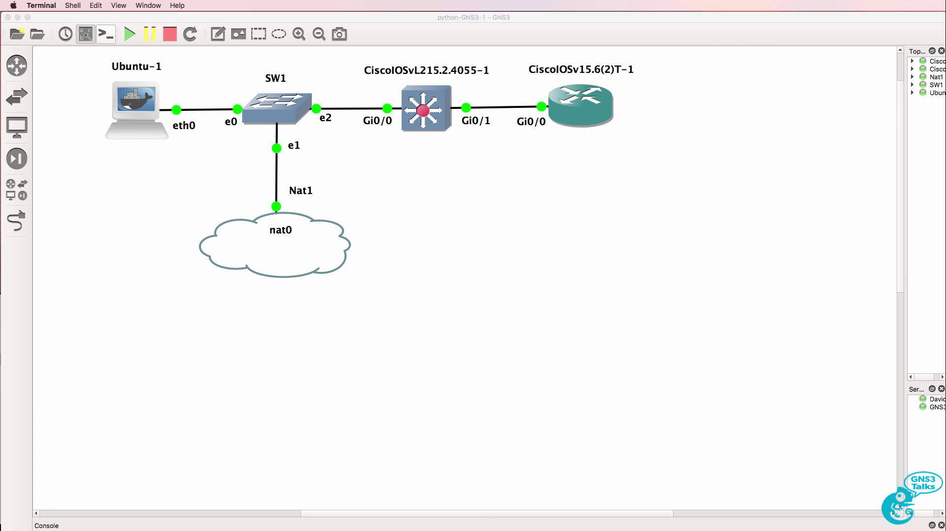
Step: Bring the Terminal windows in front of GNS3
key("super+Tab")
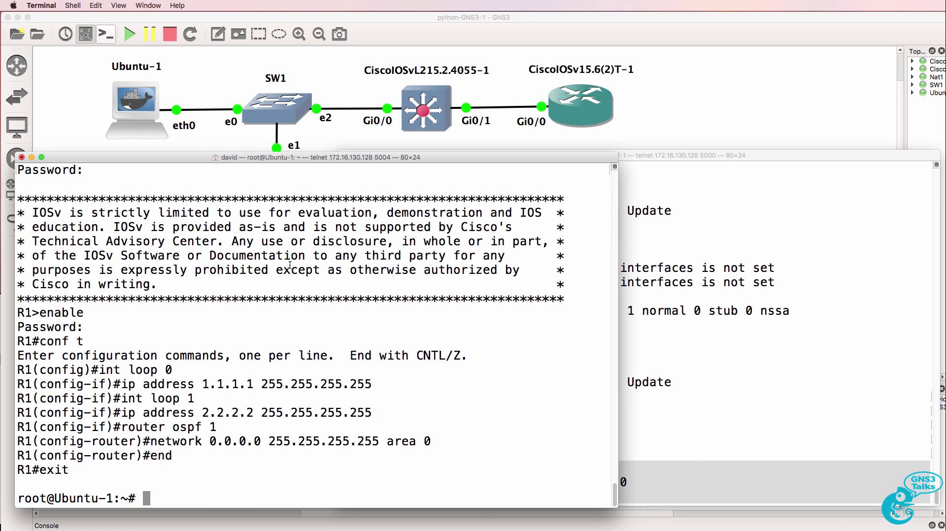
Step: Print pythonR1script1, select its tn.write command lines, and bring up R1's telnet session
type("cat pythonR1script1")
key("Return")
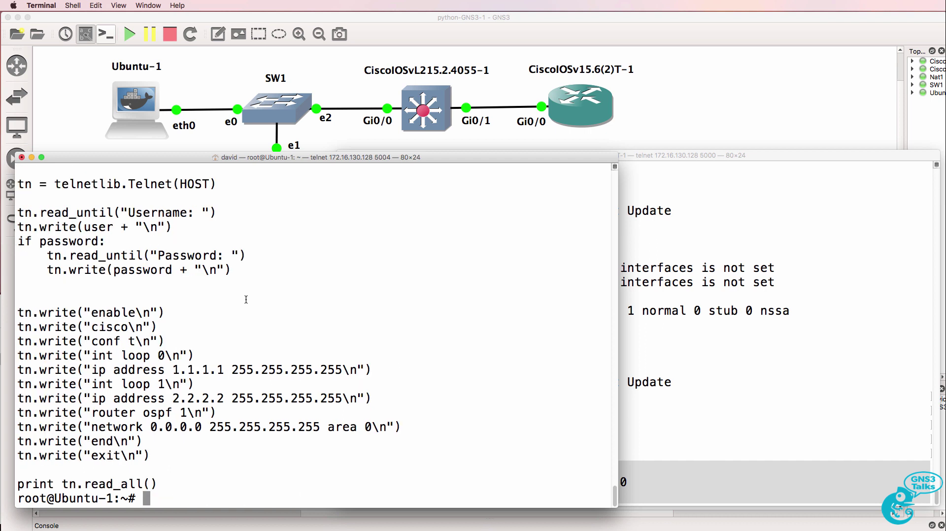
left_click_drag(114, 312, 325, 462)
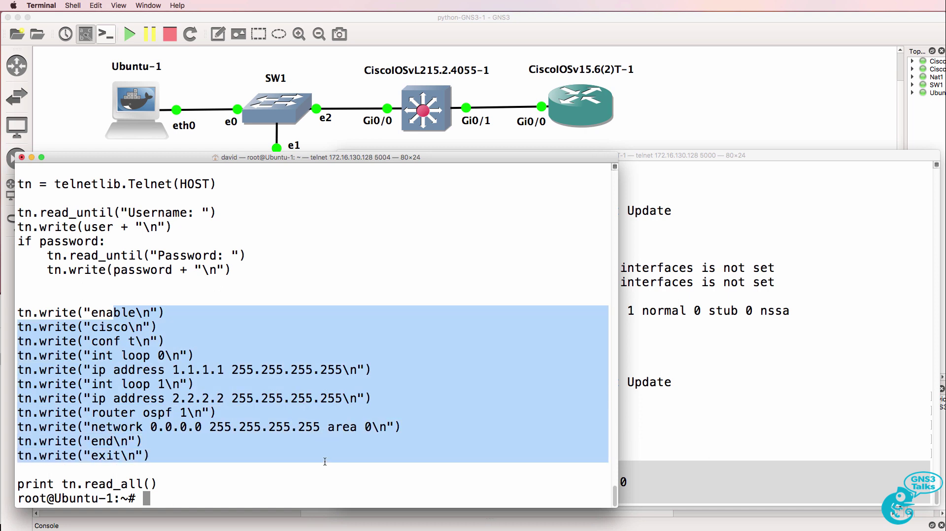
left_click(789, 366)
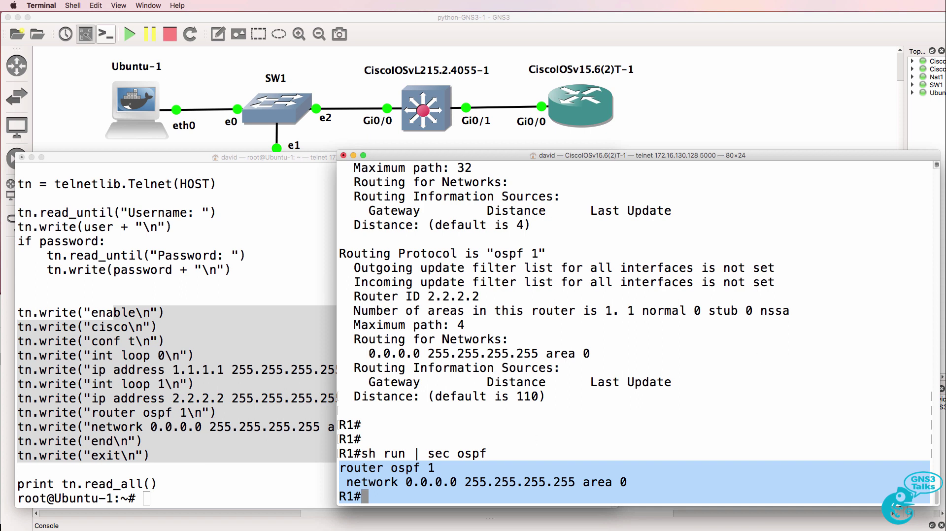
Step: Show R1's interface brief, copy the Gi0/0 address 192.168.122.71, and switch to the IOSvL2 console
type("sh ip int brief")
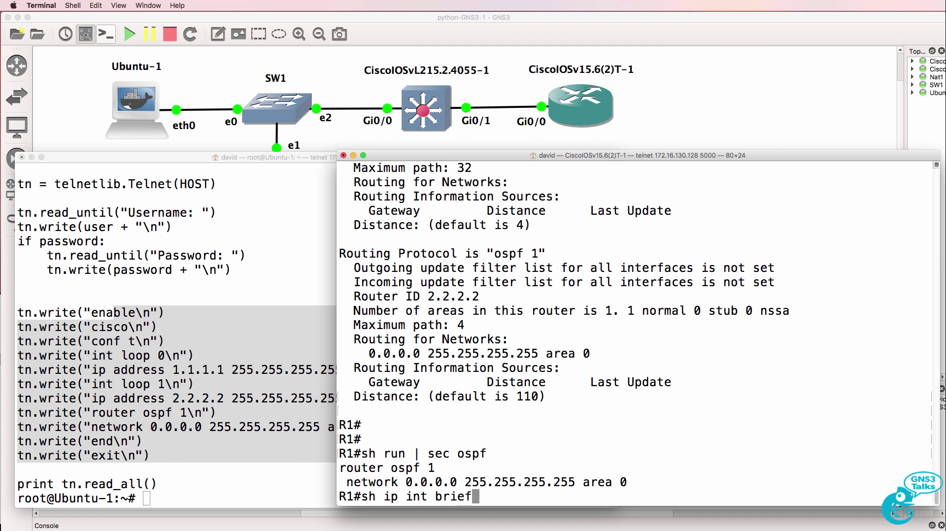
key("Return")
left_click_drag(537, 325, 642, 327)
right_click(635, 326)
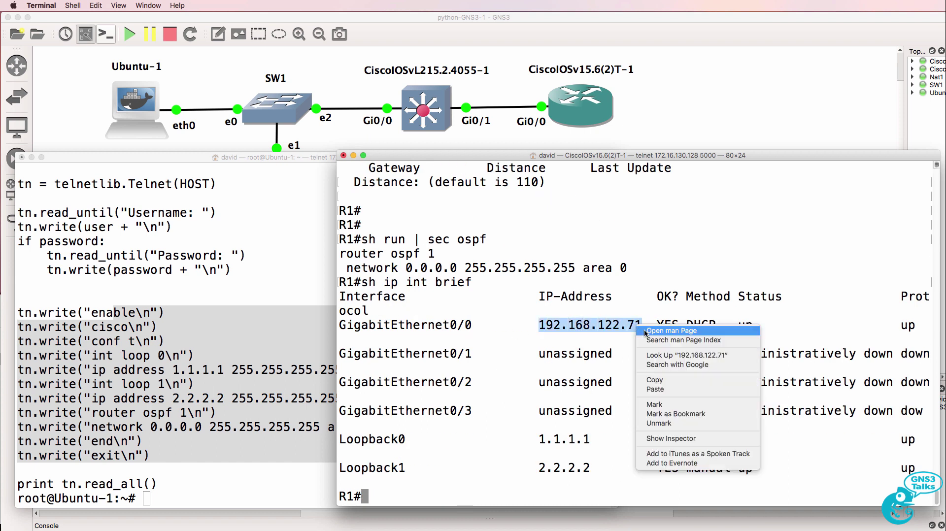
left_click(654, 378)
key("super+grave")
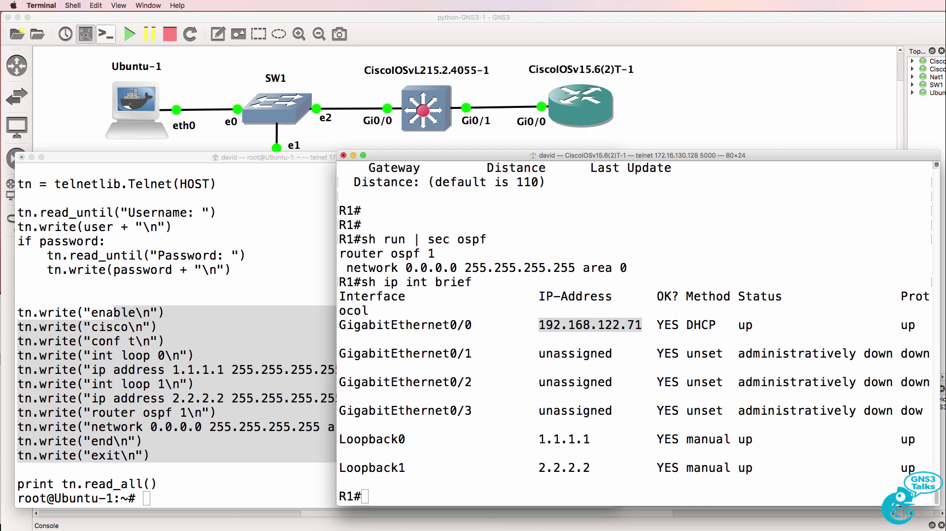
key("super+grave")
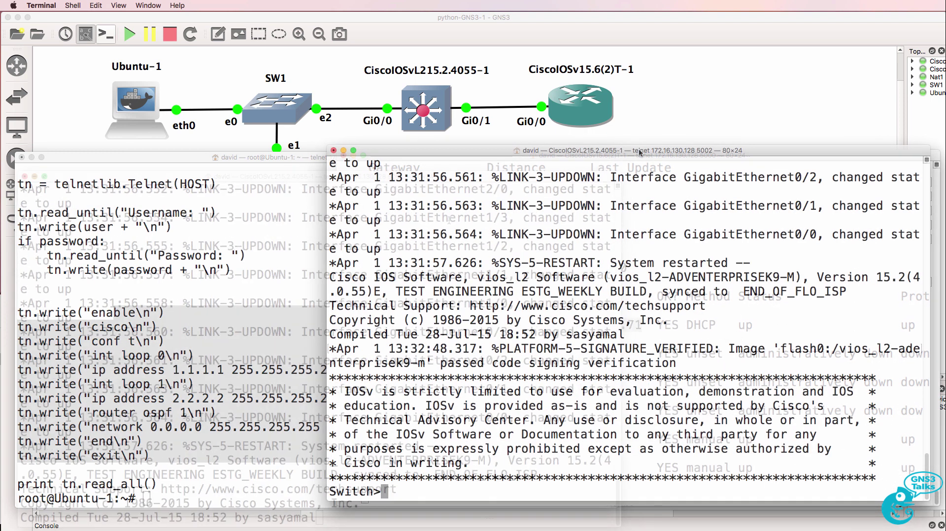
Step: Assign interface VLAN 1 the address 192.168.122.72 255.255.255.0
type("en")
key("Return")
type("conf t")
key("Return")
type("int vlan ")
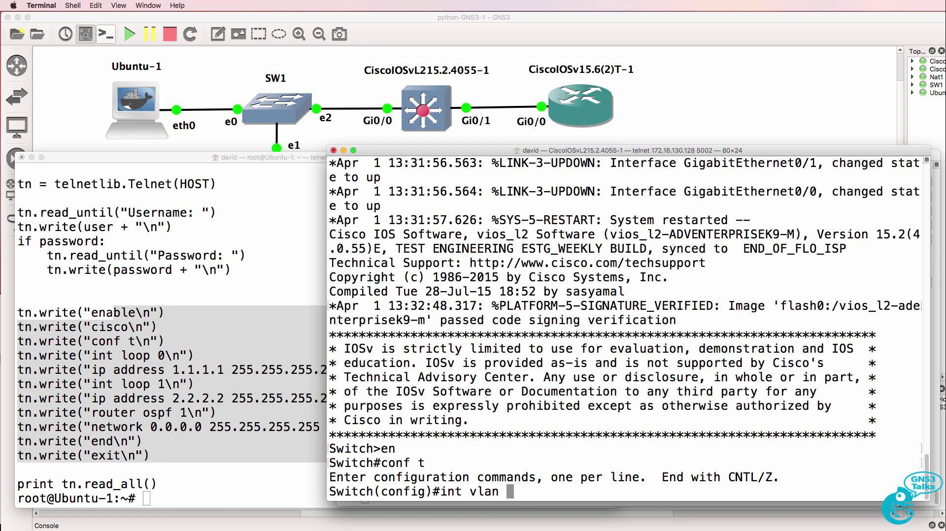
type("1")
key("Return")
type("ip add")
key("Tab")
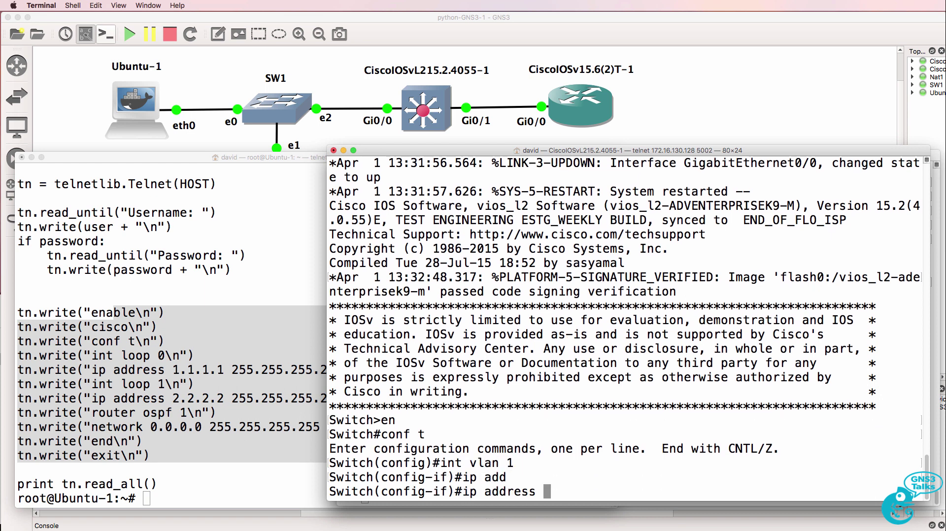
type("?")
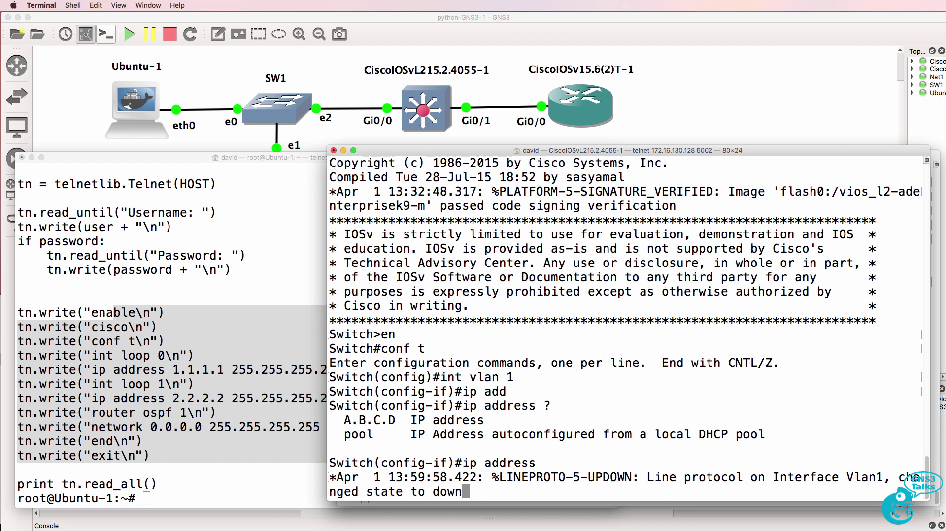
right_click(680, 344)
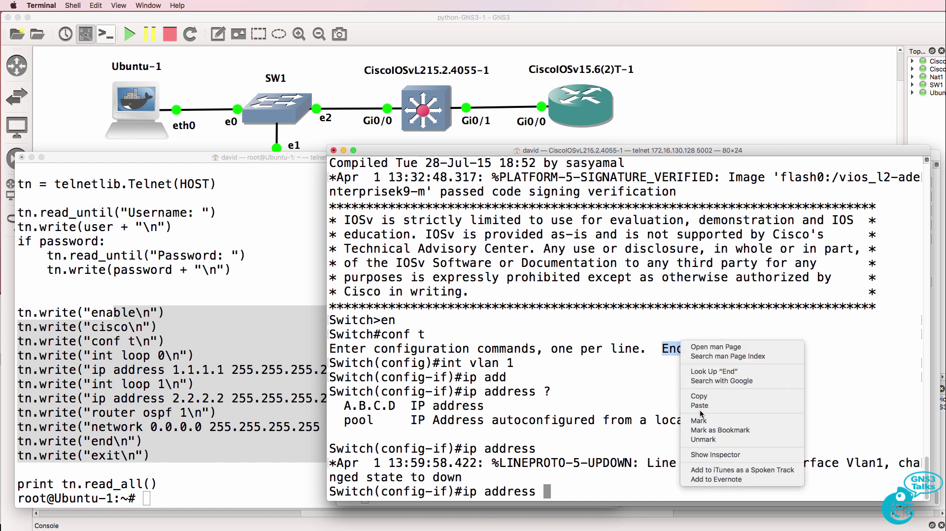
left_click(699, 405)
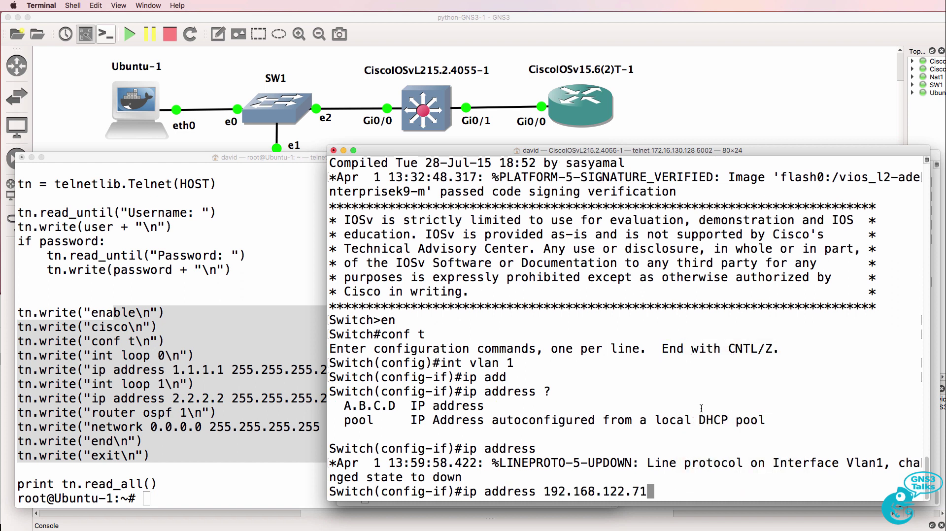
type("?255.255.25")
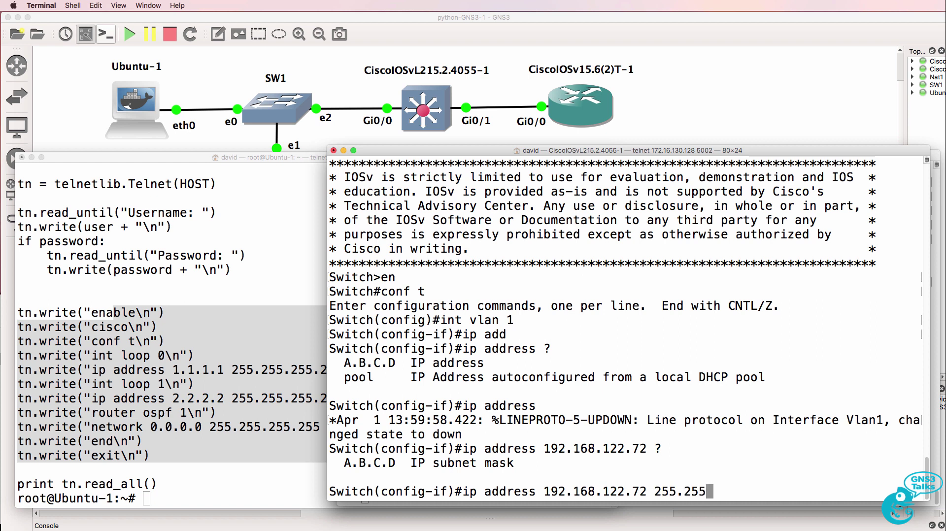
type("5.0")
key("Return")
Step: Enable VLAN 1 with no shut and rename the switch to S1
type("no shut")
key("Return")
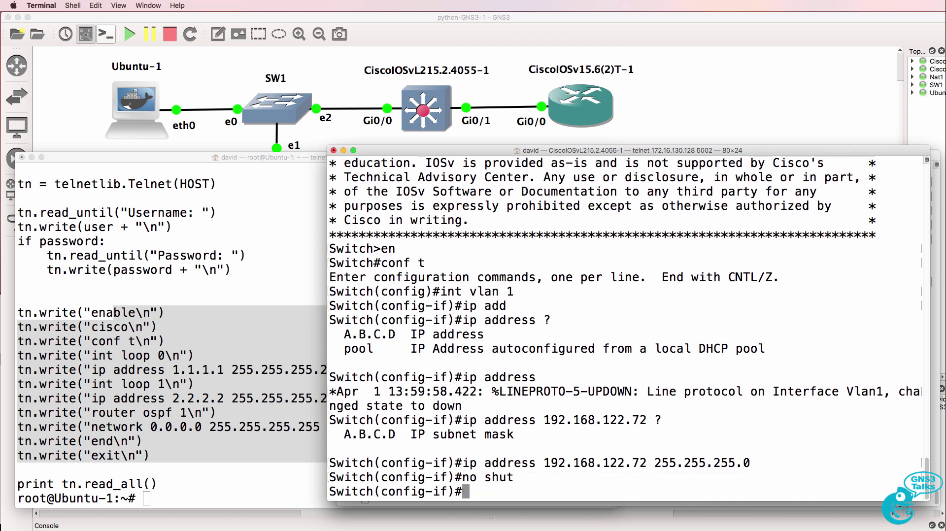
type("exit")
key("Return")
type("host S1")
key("Return")
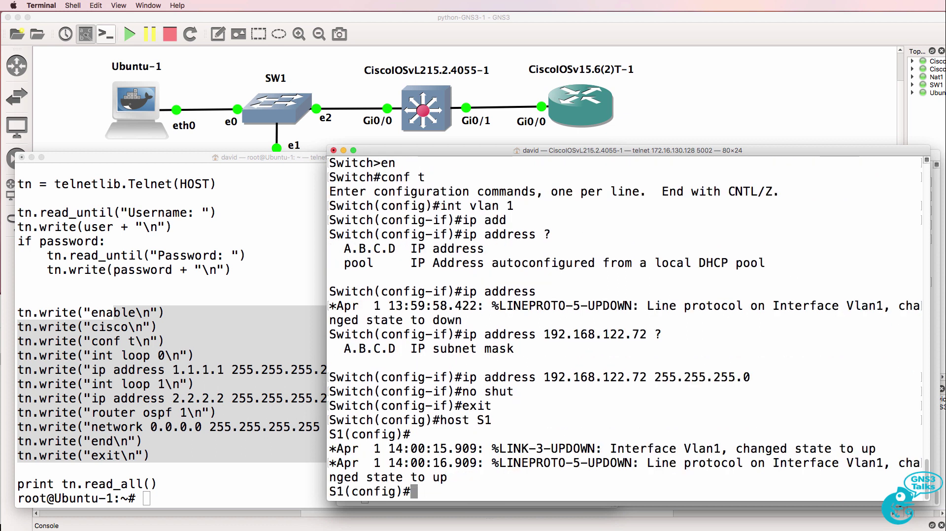
key("Return")
Step: Set the switch's enable password
type("enable")
key("Tab")
type("pas")
key("Tab")
type("cisco")
key("Return")
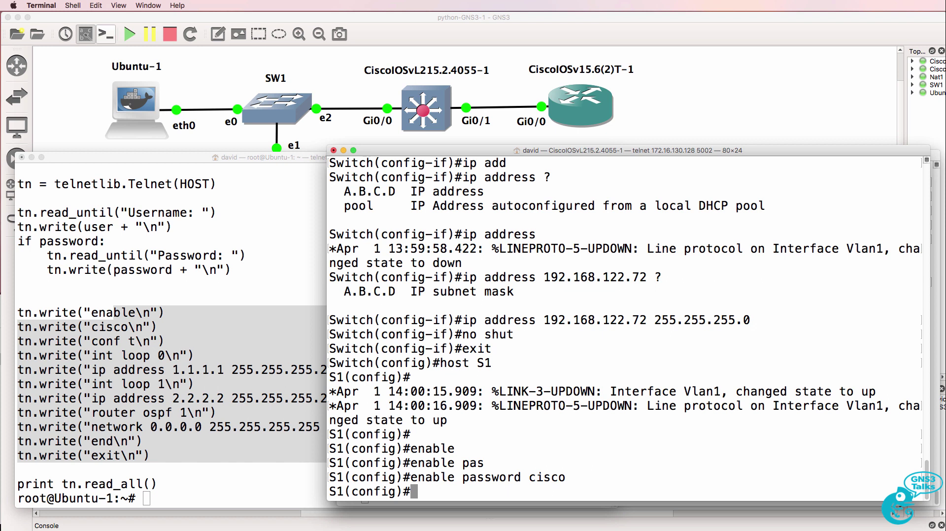
Step: Create a local user account with a password
type("user")
key("Tab")
type("name david pass")
key("Tab")
type("cisco")
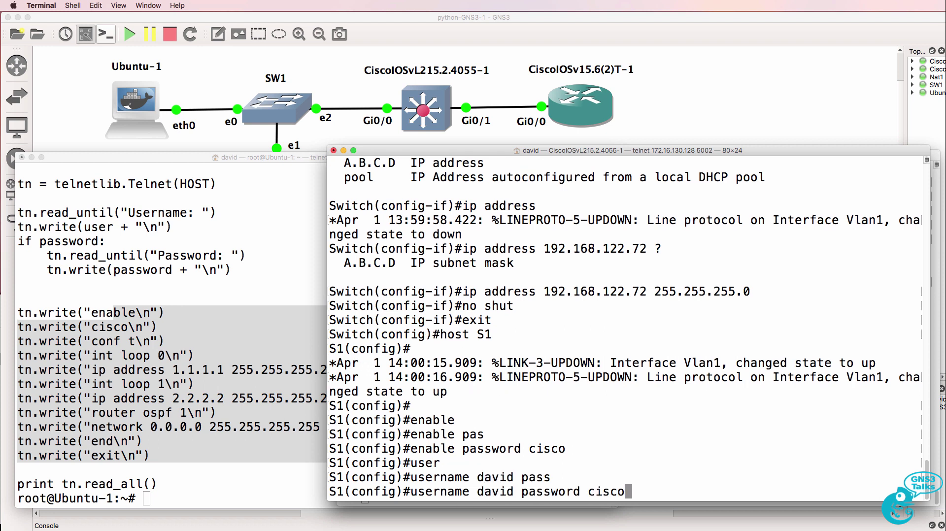
key("Return")
Step: Configure vty lines 0 4 with login local and transport input all, then end
type("line vty 0 4")
key("Return")
type("loi")
key("BackSpace")
type("gin local")
key("Return")
type("tran")
key("Tab")
type("in")
key("Tab")
type("al")
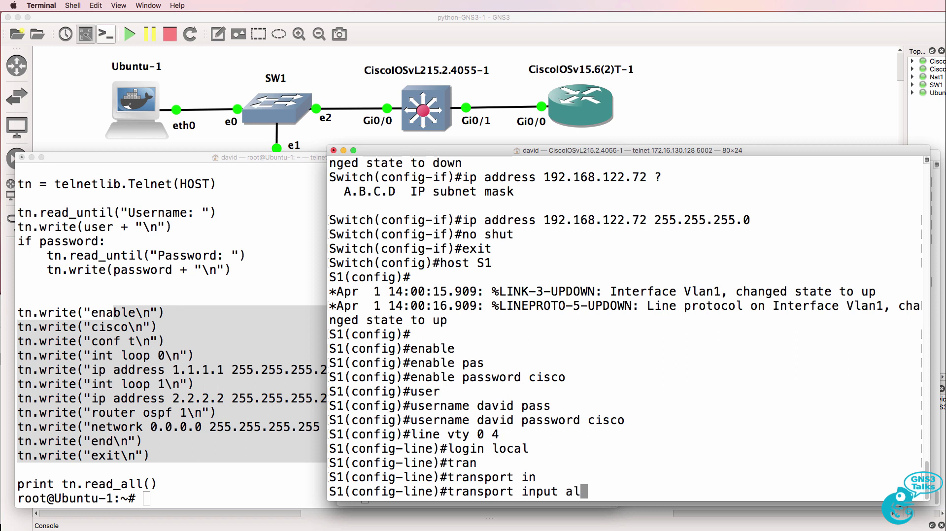
type("l")
key("Return")
type("en")
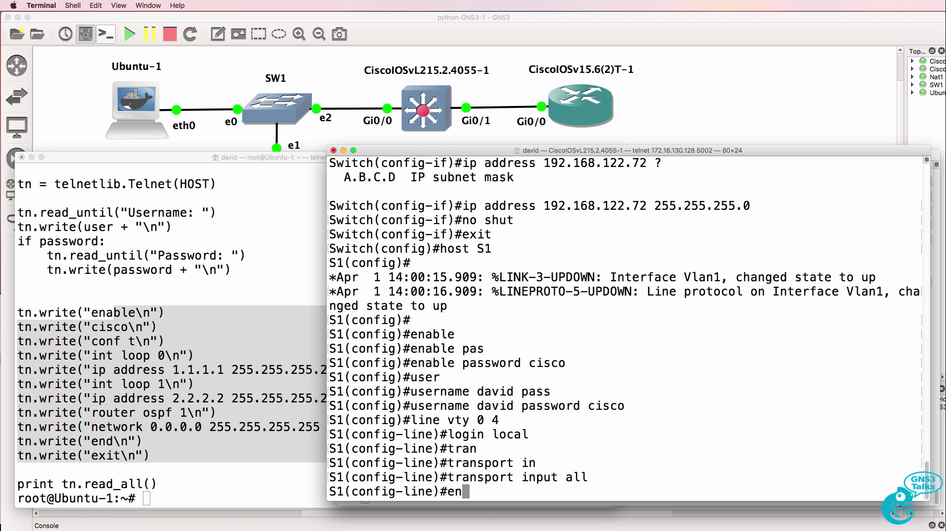
type("d")
key("Return")
Step: Enter the command telnet 192.168.122.72 on S1
type("tl")
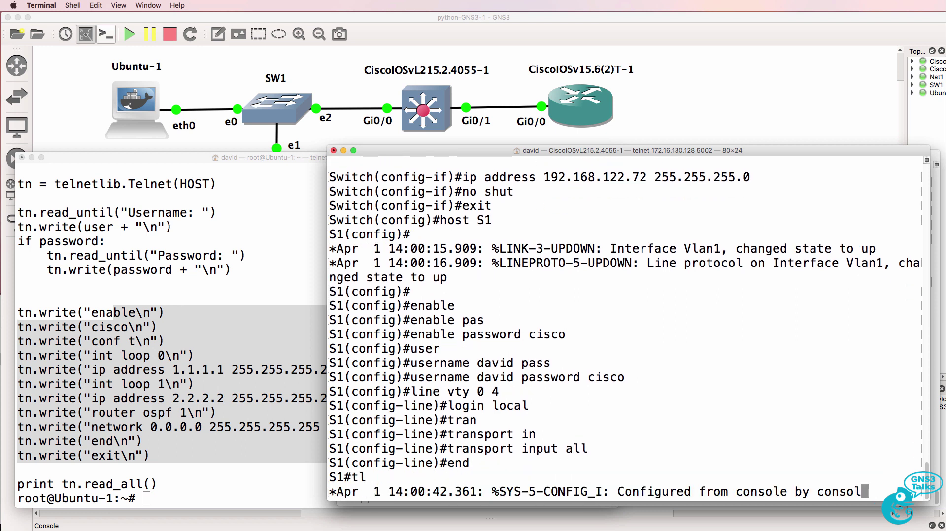
key("BackSpace")
type("elnet 192.1")
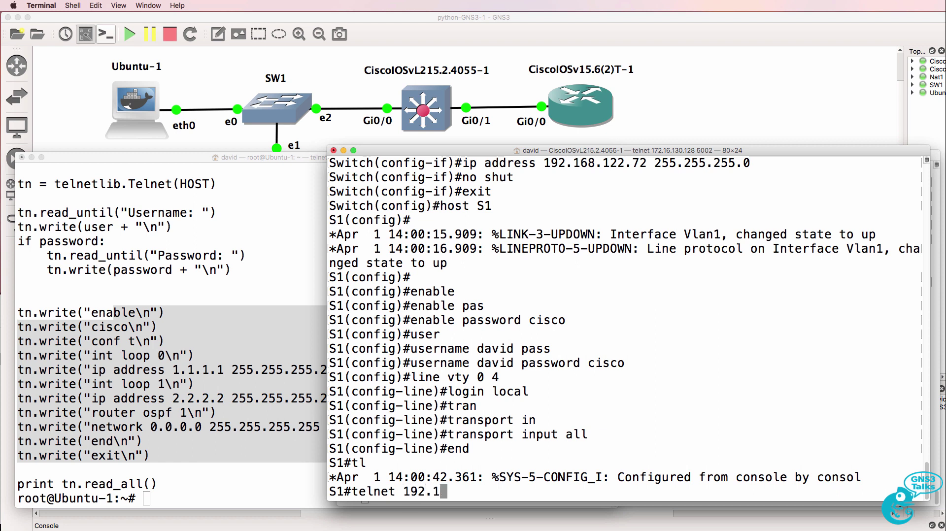
type("68.122.72")
Step: Telnet to 192.168.122.72 and log in with the local user and enable password
key("Return")
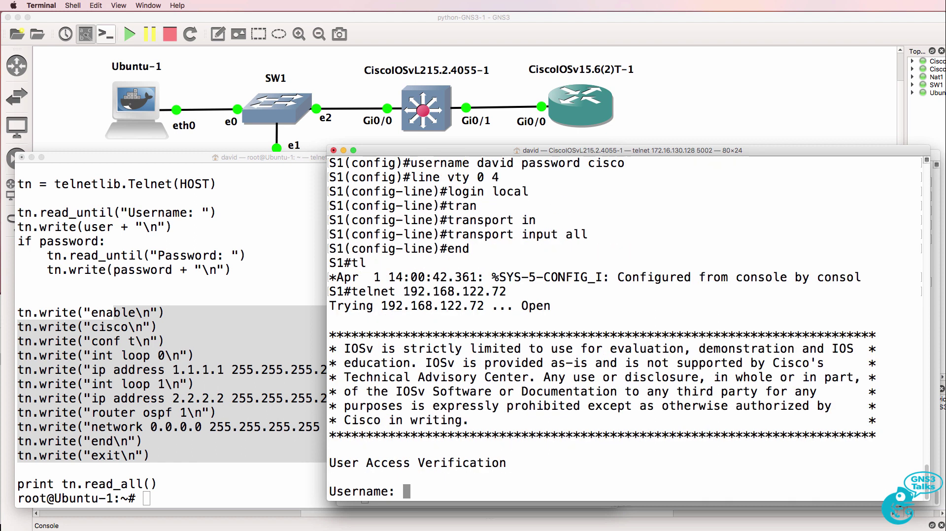
type("david")
key("Return")
key("Return")
type("en")
key("Return")
key("Return")
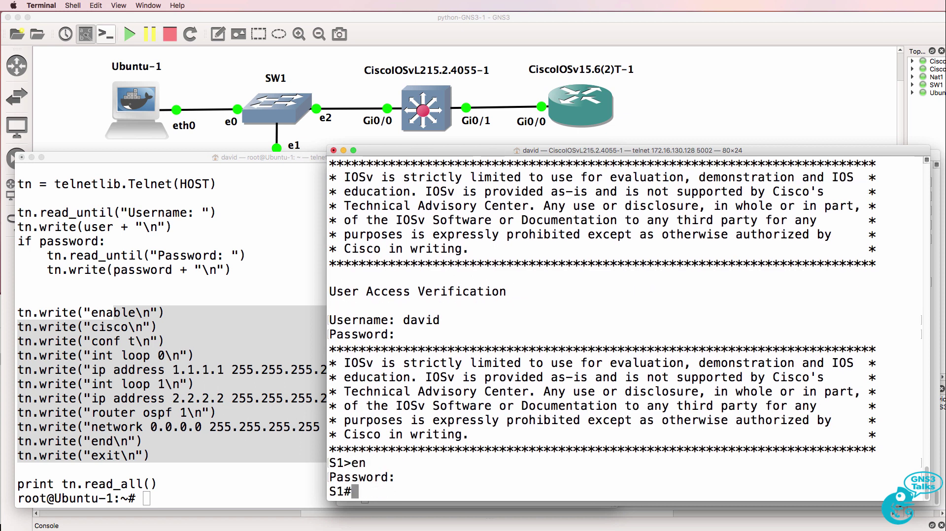
type("exit")
Step: Exit telnet, save S1's configuration with wr, and display show vlan brief
key("Return")
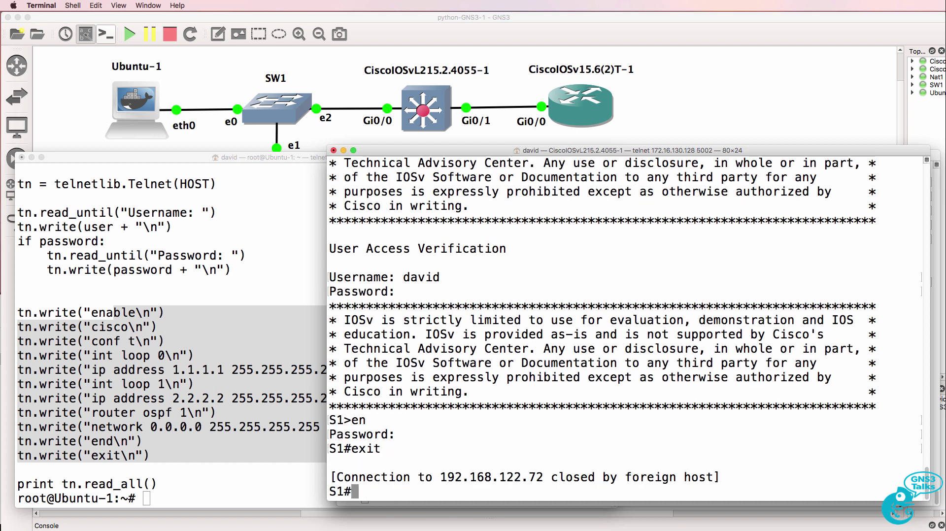
type("wr")
key("Return")
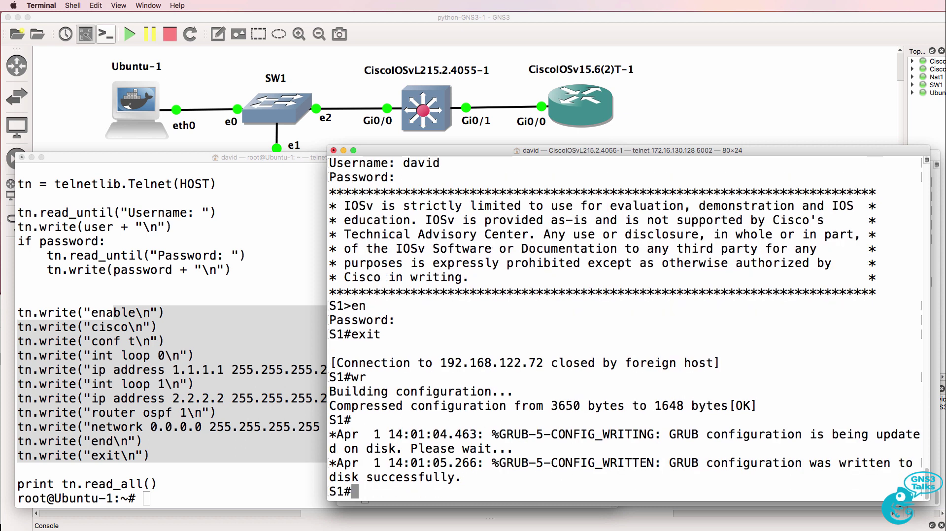
key("Return")
type("sh vlan bri")
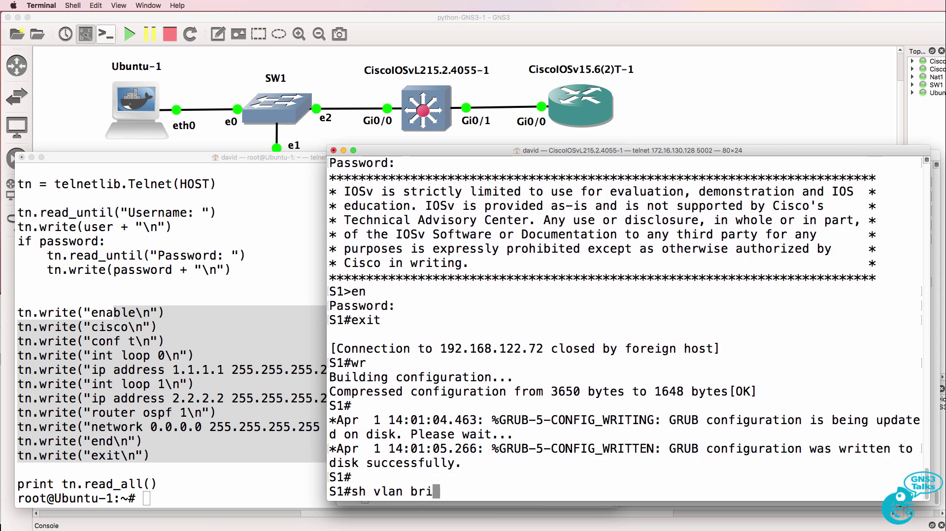
key("Tab")
key("Return")
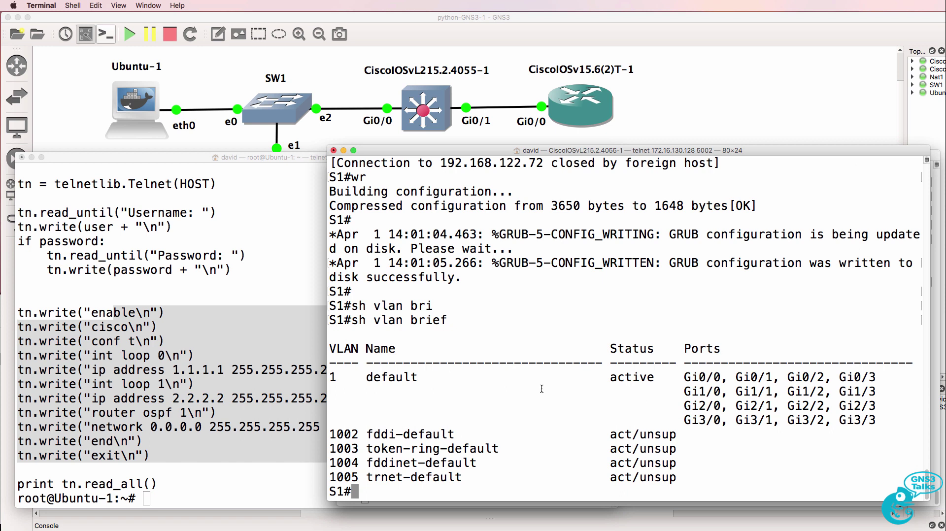
left_click(252, 386)
Step: List the home directory and copy pythonR1script1 to pythonS1script1
type("ls")
key("Return")
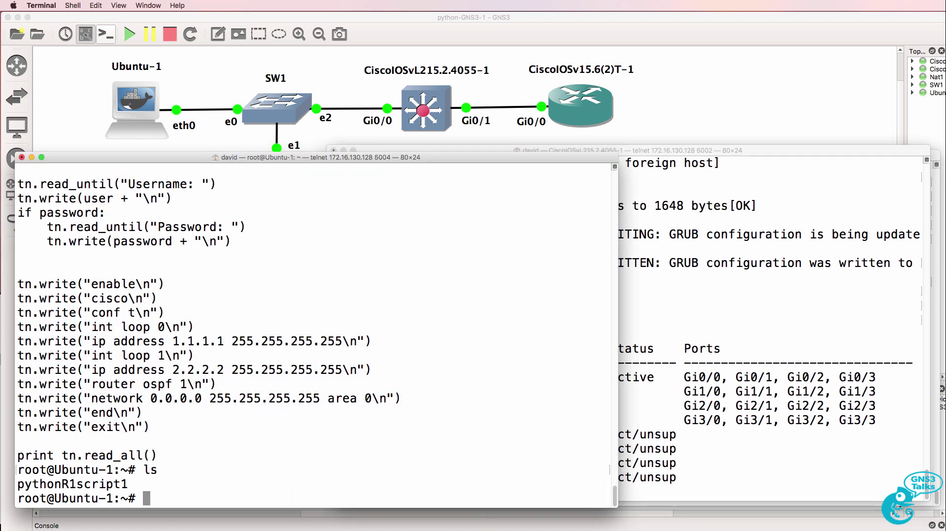
left_click_drag(147, 485, 12, 484)
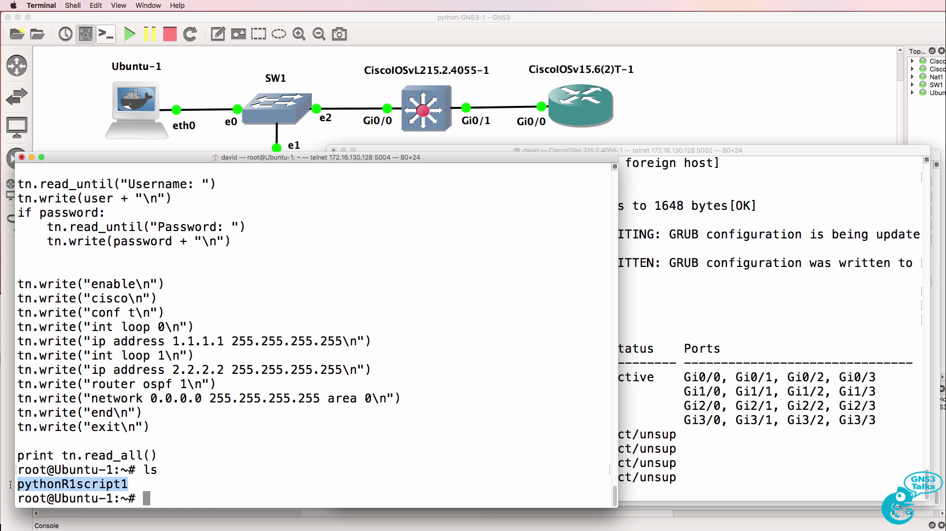
type("cp py")
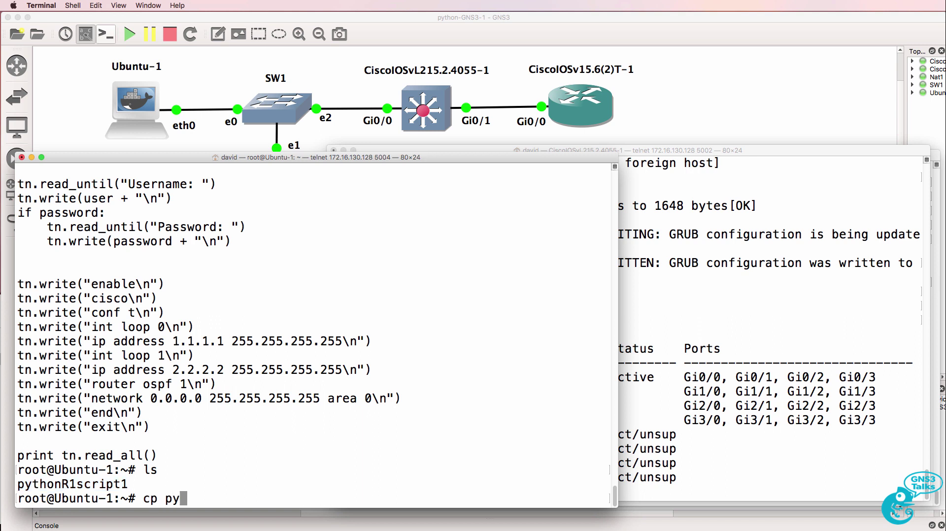
key("Tab")
type("py")
key("Tab")
key("BackSpace")
key("BackSpace")
key("BackSpace")
key("BackSpace")
key("BackSpace")
key("BackSpace")
key("BackSpace")
key("BackSpace")
key("BackSpace")
key("BackSpace")
type("s")
key("BackSpace")
type("S1script")
key("BackSpace")
key("BackSpace")
key("BackSpace")
key("BackSpace")
key("BackSpace")
type("cript1")
key("Return")
Step: Edit pythonS1script1 in nano so HOST becomes 192.168.122.72
type("nano")
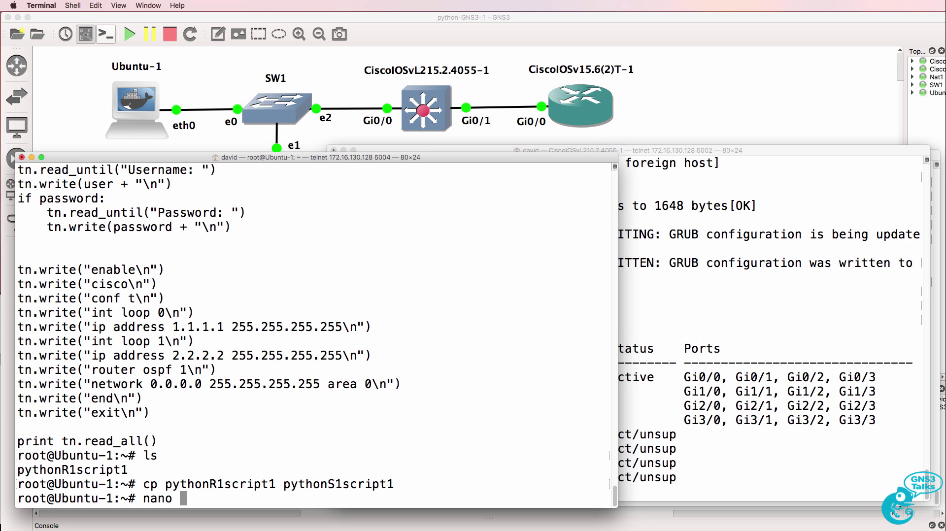
type("pythonS1")
key("Tab")
type("sc")
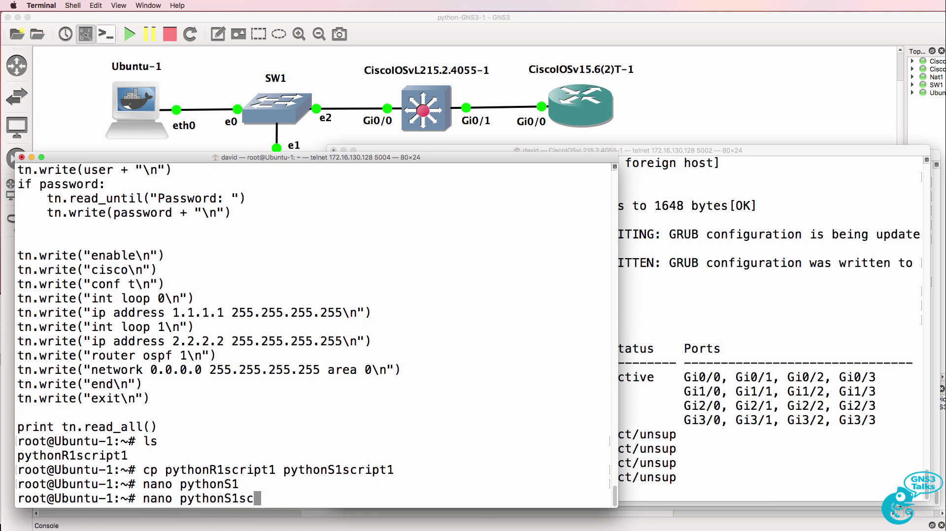
key("Tab")
key("Return")
left_click(191, 255)
key("Left")
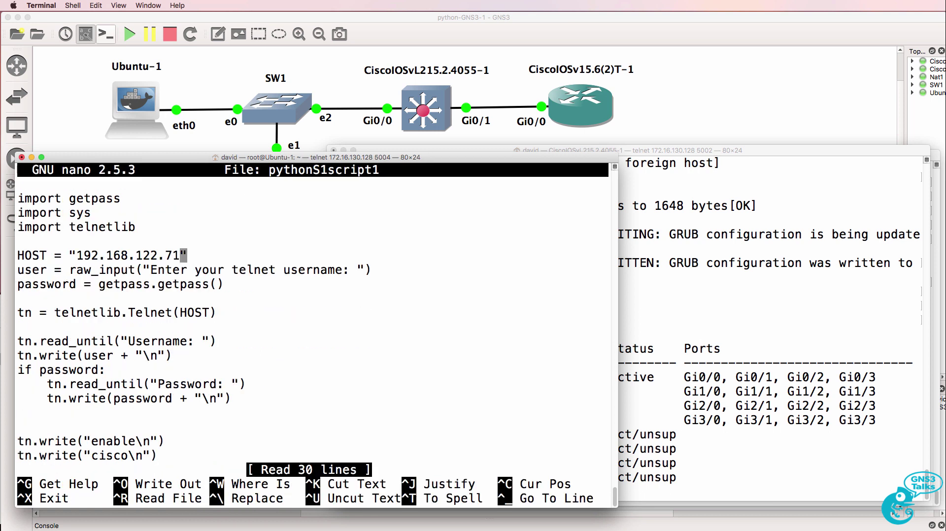
key("BackSpace")
type("2")
Step: Show S1's interface IP summary with sh ip int brief
left_click(709, 403)
type("sh ip int bri")
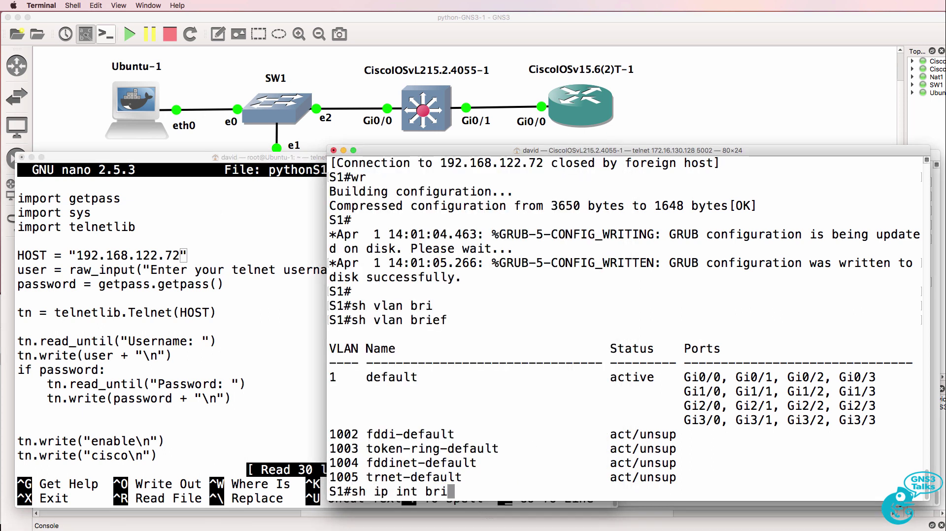
key("Tab")
key("Return")
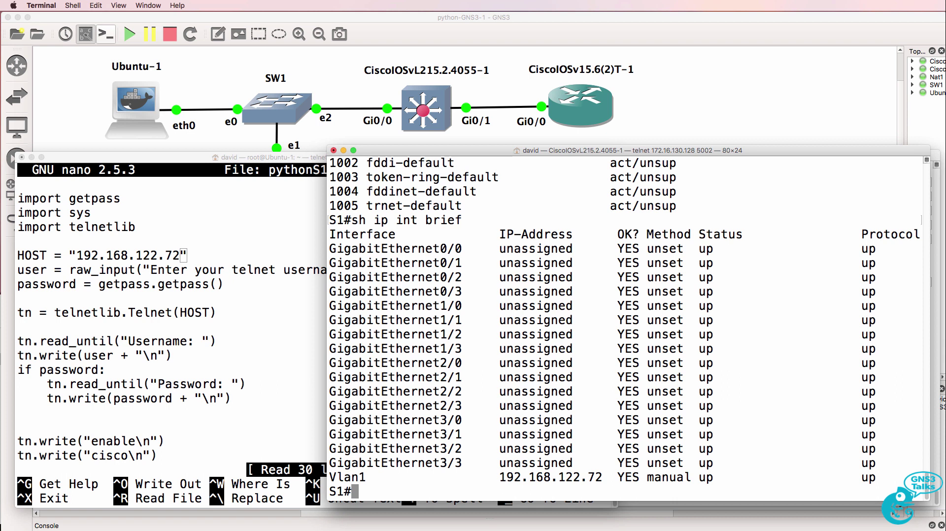
Step: Review the username and password login lines in pythonS1script1
left_click(271, 370)
key("Down")
key("Down")
key("Down")
key("Down")
key("Down")
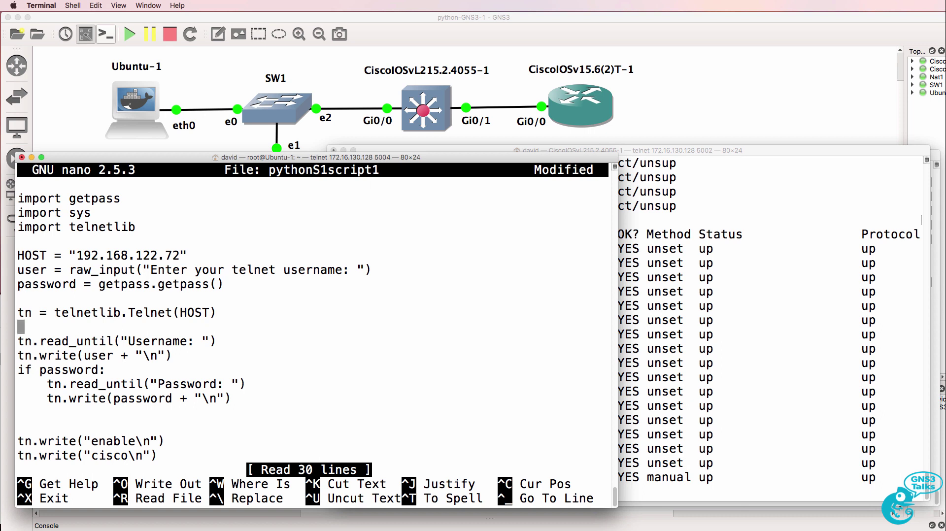
key("Down")
key("Down")
key("Down")
key("Down")
left_click_drag(156, 331, 219, 400)
Step: Telnet from S1 to 192.168.122.72 and log in with the local user
left_click(724, 363)
type("telnet 192.168.")
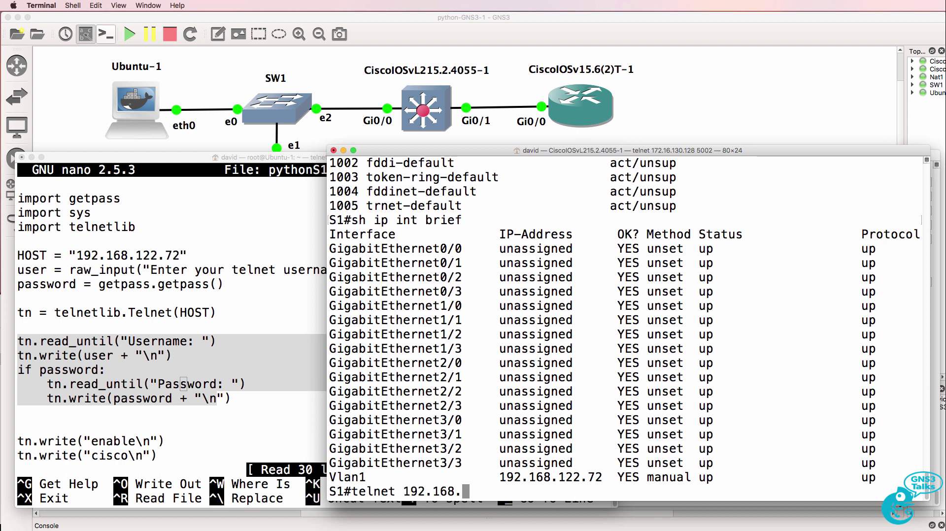
type("122.72")
key("Return")
type("david")
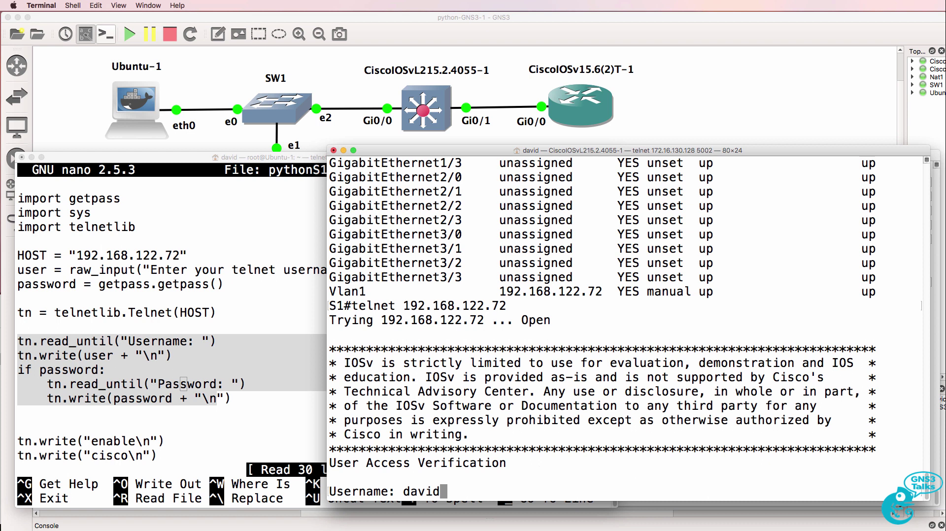
key("Return")
key("Return")
type("exit")
key("Return")
Step: Return to the pythonS1script1 editor and highlight its login lines
left_click(102, 385)
left_click_drag(81, 333, 226, 404)
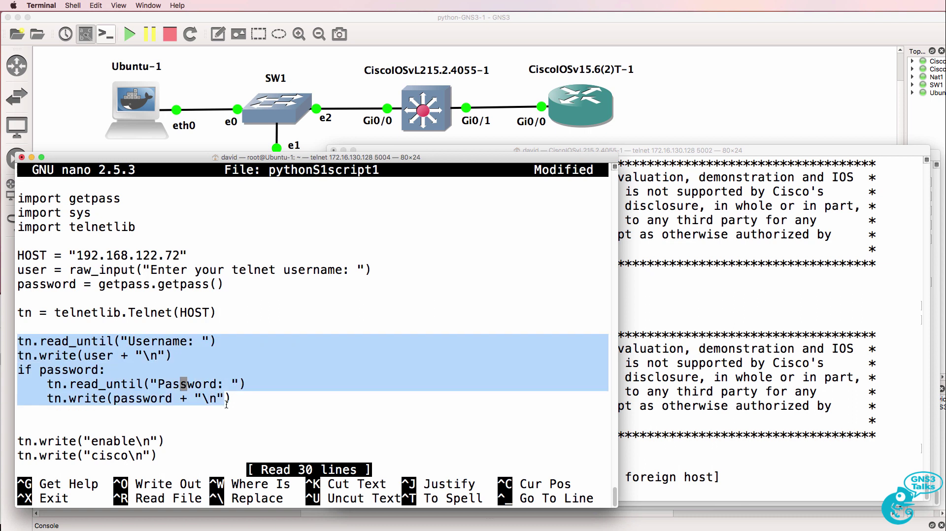
key("Down")
key("Down")
key("Down")
key("Down")
key("Down")
key("Down")
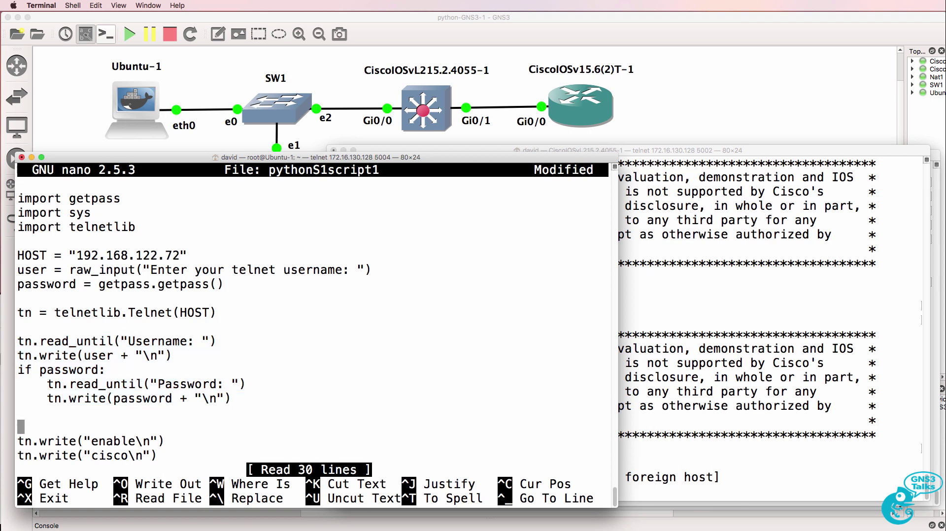
Step: Replace the int loop 0 and 1.1.1.1 address commands with vlan 2 and exit
key("Up")
key("Up")
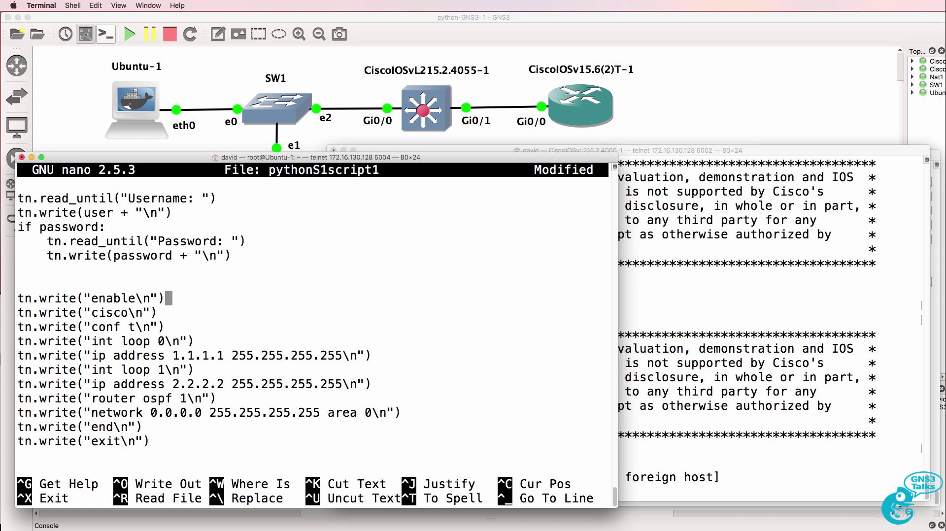
key("Down")
key("Down")
key("Down")
key("Left")
key("Left")
key("BackSpace")
key("BackSpace")
key("BackSpace")
key("BackSpace")
key("BackSpace")
key("BackSpace")
key("BackSpace")
key("BackSpace")
key("BackSpace")
key("BackSpace")
type("vlan 2")
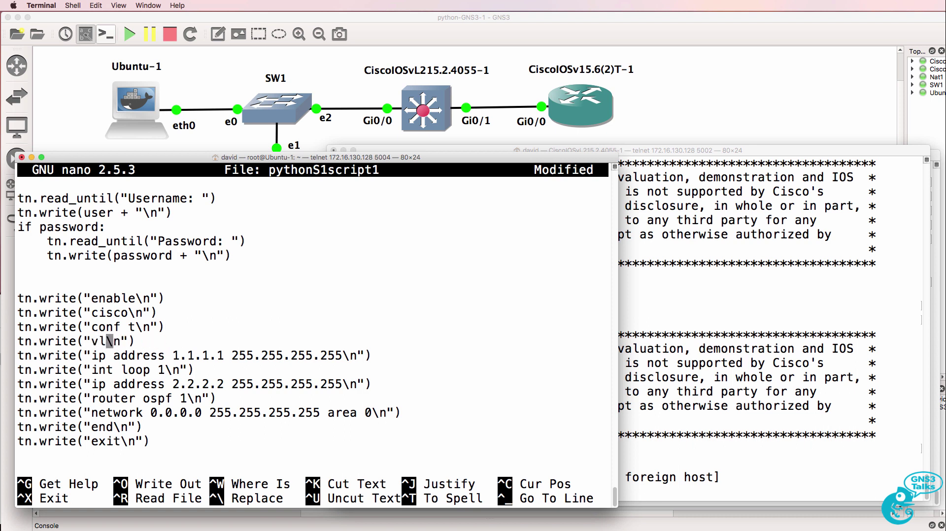
key("Down")
key("Left")
key("Left")
key("Left")
key("Left")
key("Left")
key("Delete")
key("Delete")
key("Delete")
key("Delete")
key("Delete")
key("Delete")
key("Delete")
key("Delete")
key("Delete")
key("Delete")
key("Delete")
key("Delete")
key("Delete")
key("Delete")
key("BackSpace")
key("Delete")
key("Delete")
key("Delete")
key("Delete")
key("Delete")
key("Delete")
key("Delete")
key("Delete")
key("Delete")
key("Delete")
key("Delete")
key("Delete")
key("Delete")
key("Delete")
key("Delete")
key("Delete")
key("Delete")
key("Delete")
key("Delete")
type("exit")
Step: Replace the int loop 1 and 2.2.2.2 address commands with vlan 3 and exit
key("Down")
key("Right")
key("Right")
key("Right")
key("Right")
key("Right")
key("Right")
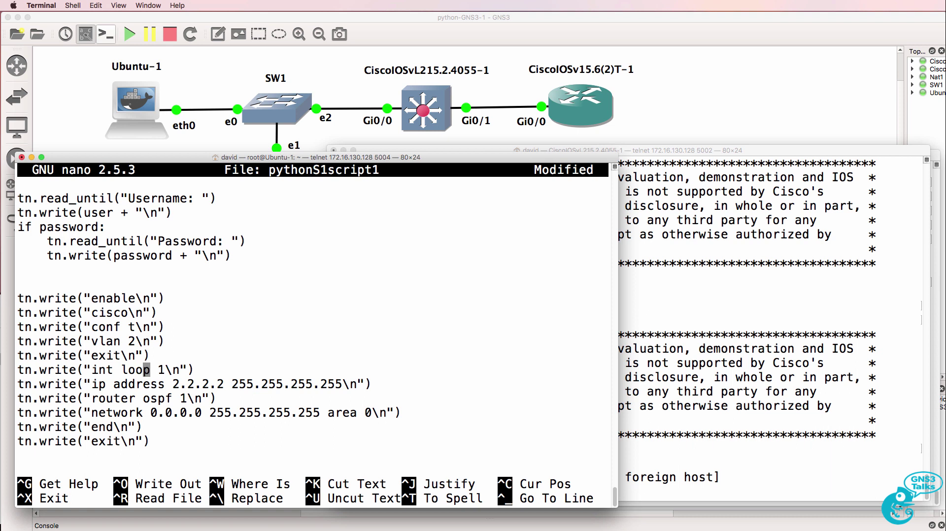
key("Delete")
key("BackSpace")
key("BackSpace")
key("BackSpace")
key("BackSpace")
key("BackSpace")
key("BackSpace")
key("BackSpace")
key("BackSpace")
key("BackSpace")
type("valn")
key("BackSpace")
key("BackSpace")
key("BackSpace")
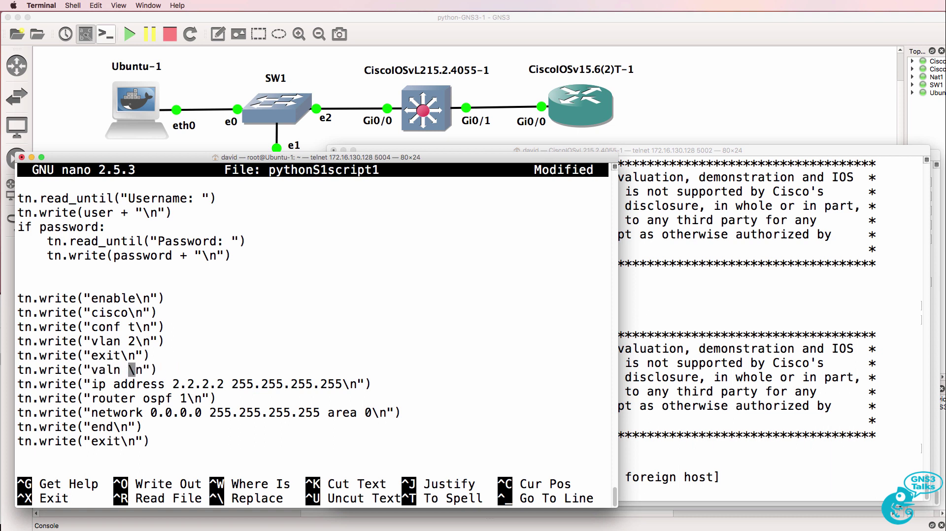
type("lan 3")
key("Down")
key("Left")
key("Left")
key("Left")
key("Left")
key("Left")
key("Left")
key("Delete")
key("Delete")
key("Delete")
key("Delete")
key("Delete")
key("Delete")
key("Delete")
key("Delete")
key("Delete")
key("Delete")
key("Delete")
key("Delete")
key("Delete")
key("Delete")
key("Delete")
key("Delete")
key("Delete")
key("Delete")
key("Delete")
key("Delete")
key("Delete")
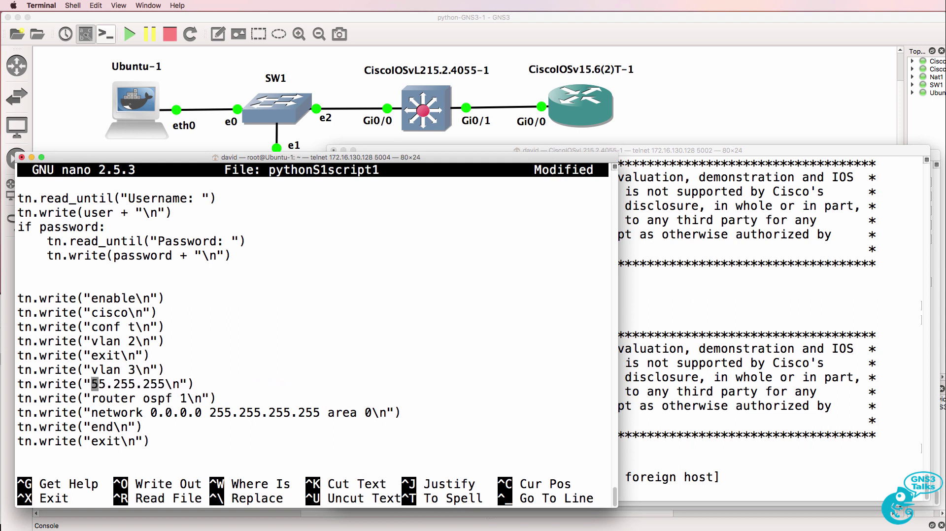
type("exit")
Step: Delete the router OSPF configuration lines from the script
key("Down")
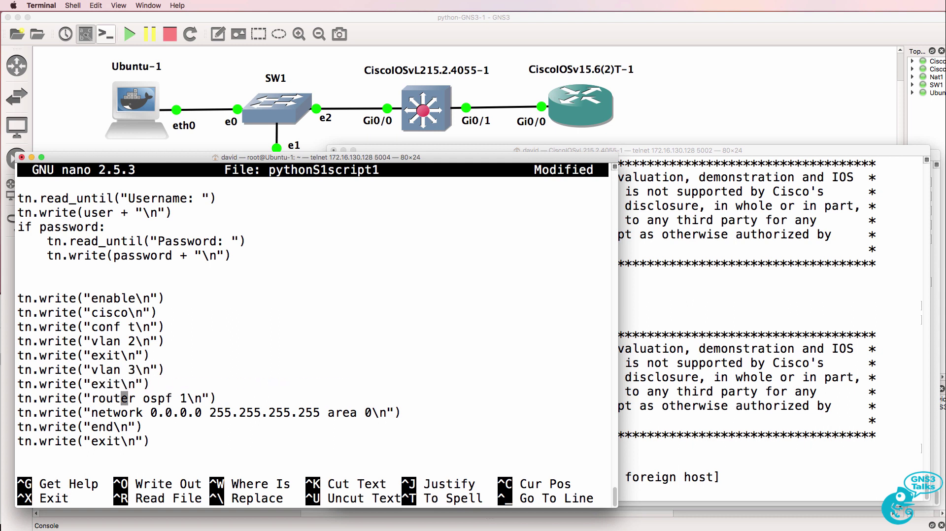
key("ctrl+k")
key("ctrl+k")
key("Up")
key("Up")
key("Up")
key("Up")
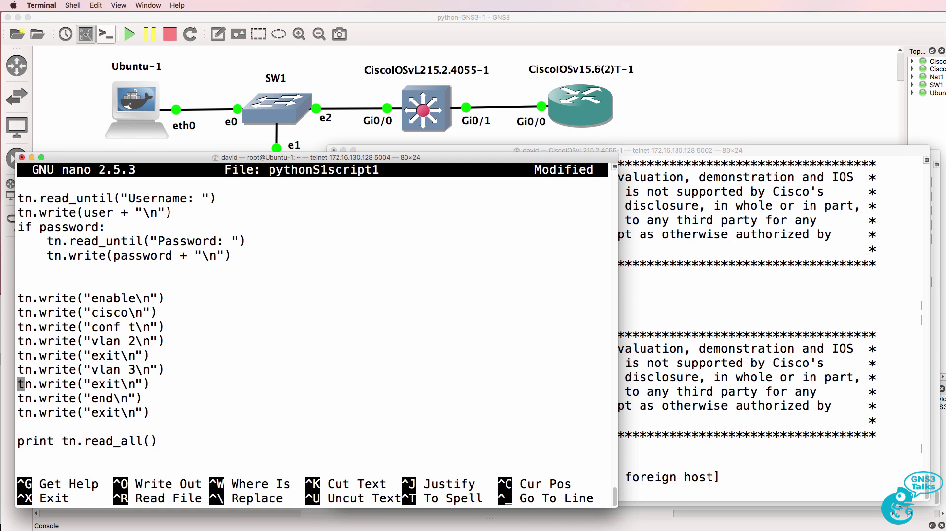
key("Down")
key("Down")
key("Down")
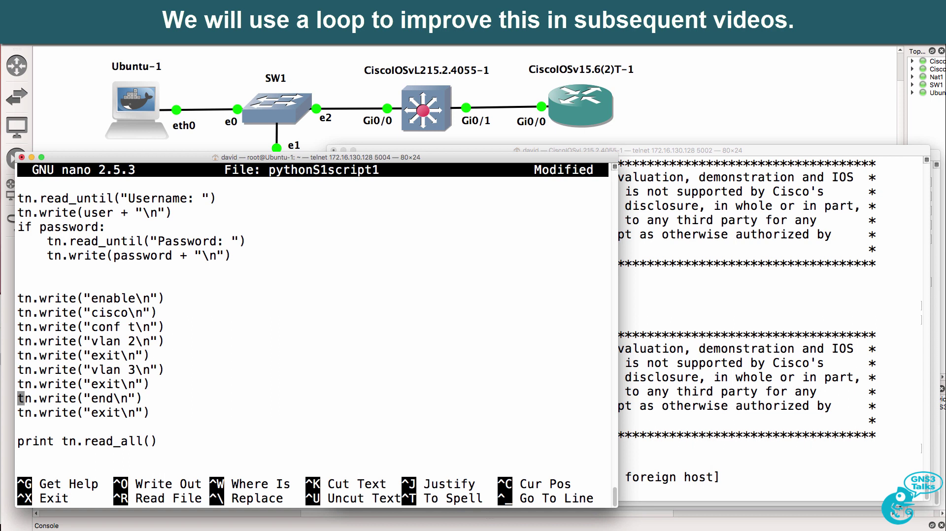
key("Down")
Step: Add a vlan 4 command followed by exit above the end line
key("Return")
key("Up")
key("ctrl+u")
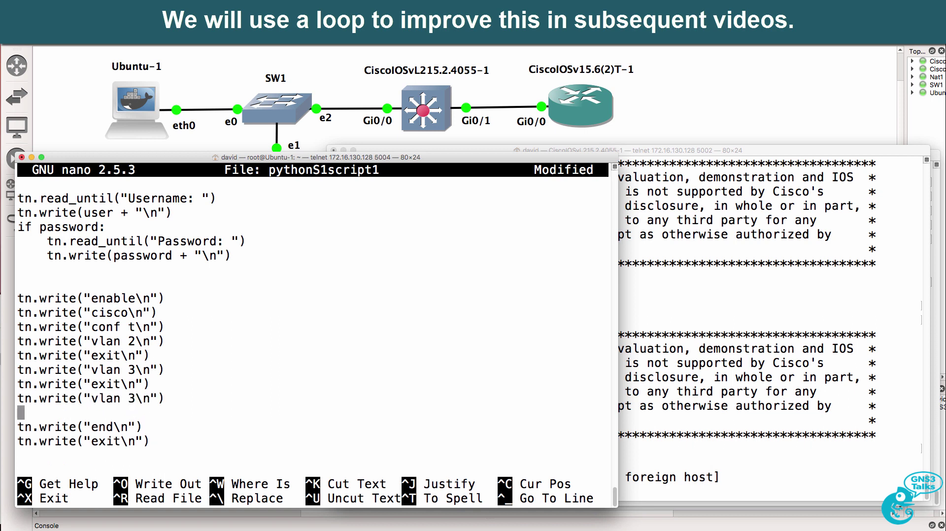
left_click(21, 384)
left_click(21, 398)
left_click(21, 412)
key("ctrl+u")
key("Delete")
left_click(154, 413)
left_click(139, 398)
key("BackSpace")
type("4")
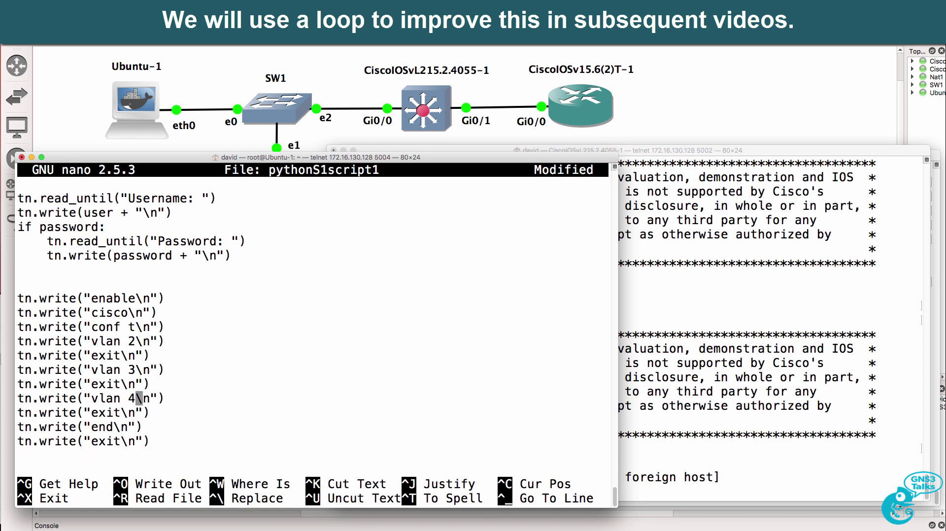
key("Right")
key("Right")
key("Right")
key("Right")
key("Right")
key("ctrl+e")
key("Return")
Step: Copy the vlan/exit pairs below and renumber them as vlan 5 and vlan 6
left_click_drag(170, 414, 21, 370)
right_click(42, 396)
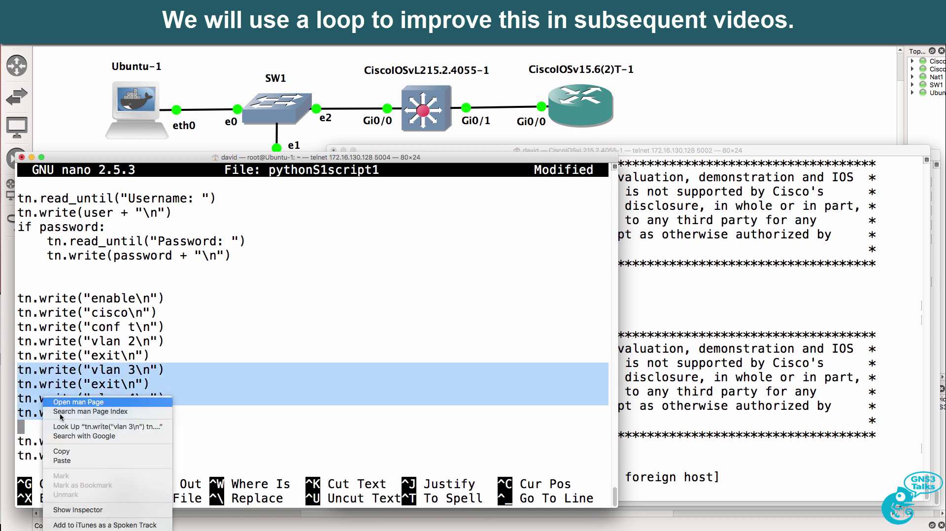
left_click(79, 452)
right_click(140, 427)
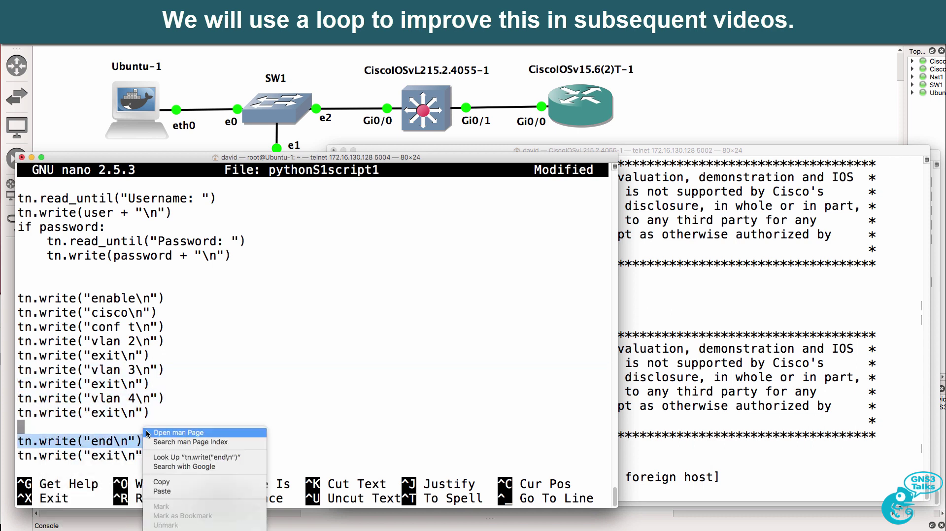
left_click(192, 492)
key("Up")
key("Up")
key("Left")
key("Left")
key("BackSpace")
type("5")
key("Down")
key("Down")
key("BackSpace")
type("6")
Step: Review the VLAN list, add a blank line after vlan 6's exit, and quit nano
key("Up")
key("Up")
key("Up")
key("Up")
key("Up")
key("Up")
key("Up")
key("Up")
key("Down")
key("Down")
key("Down")
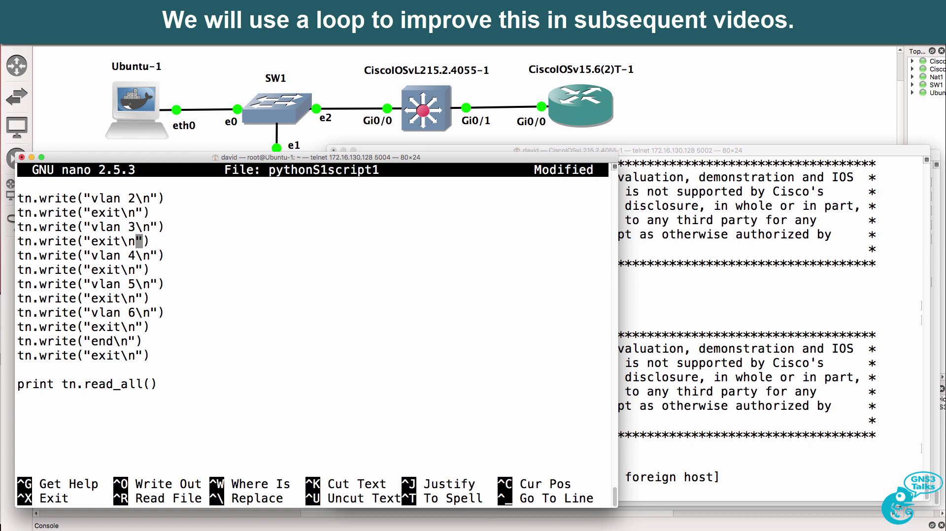
key("Down")
key("Down")
key("Down")
key("Down")
key("Down")
key("Down")
key("Up")
key("Right")
key("Right")
key("Return")
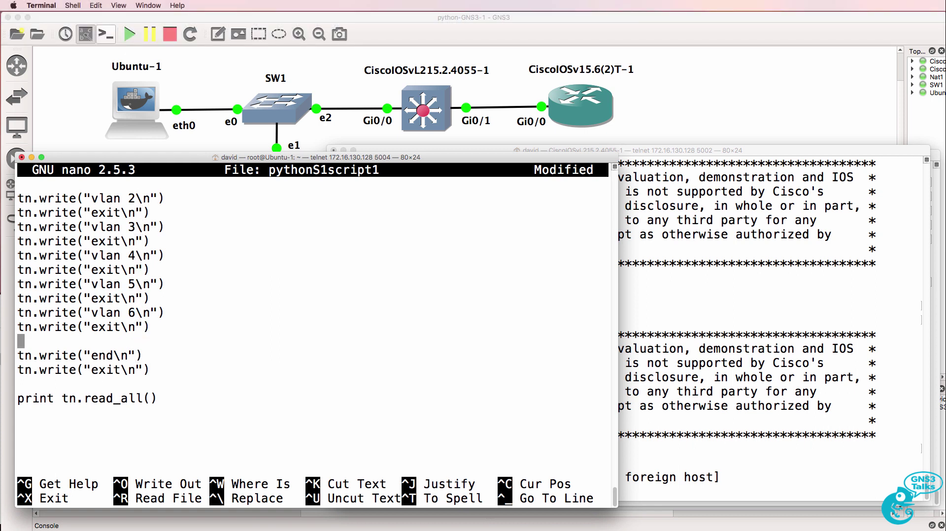
key("ctrl+x")
Step: Save pythonS1script1, then list S1's current VLANs with sh vlan
key("y")
key("Return")
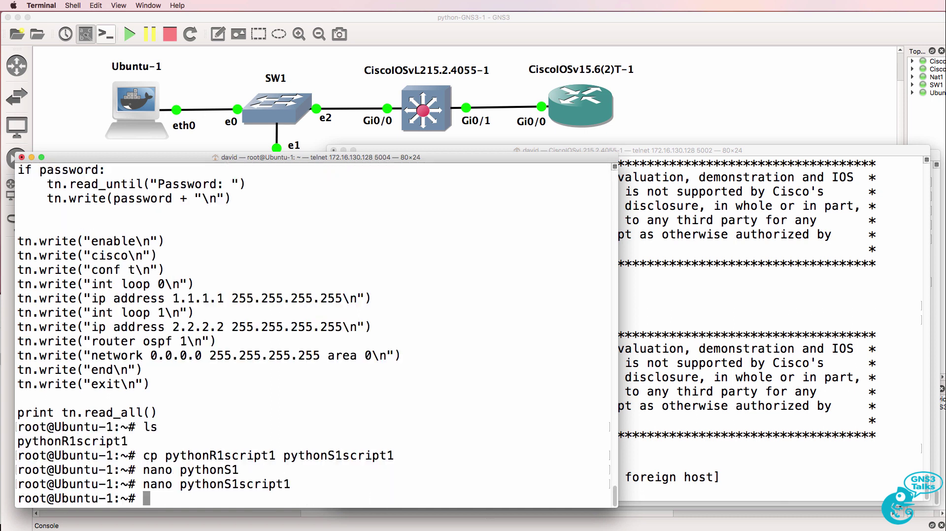
key("super+grave")
key("Return")
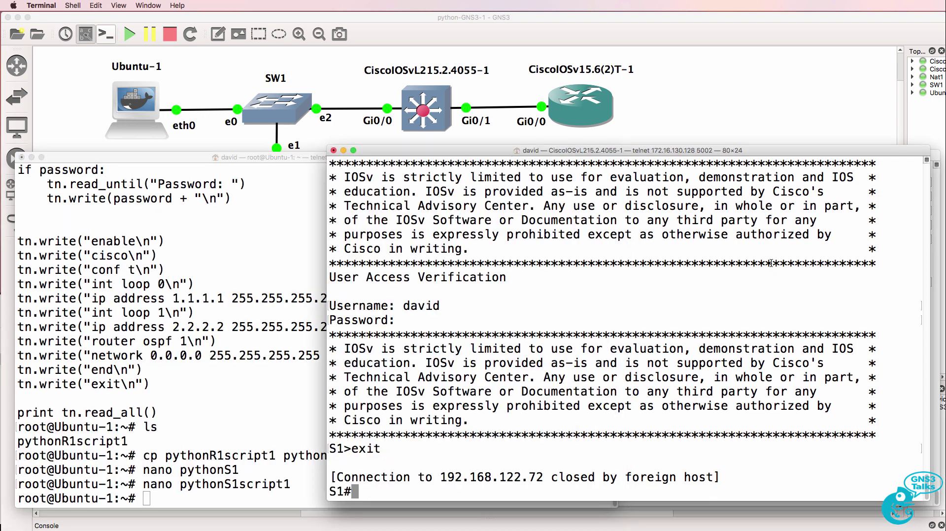
type("sh vlan")
key("Return")
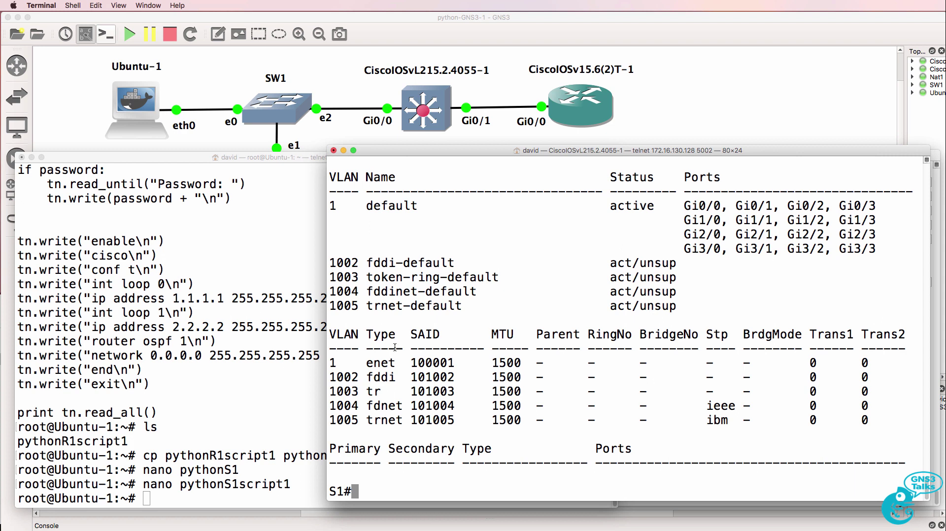
Step: Run python pythonS1script1 on Ubuntu-1, supplying the telnet username and password
key("super+grave")
type("python")
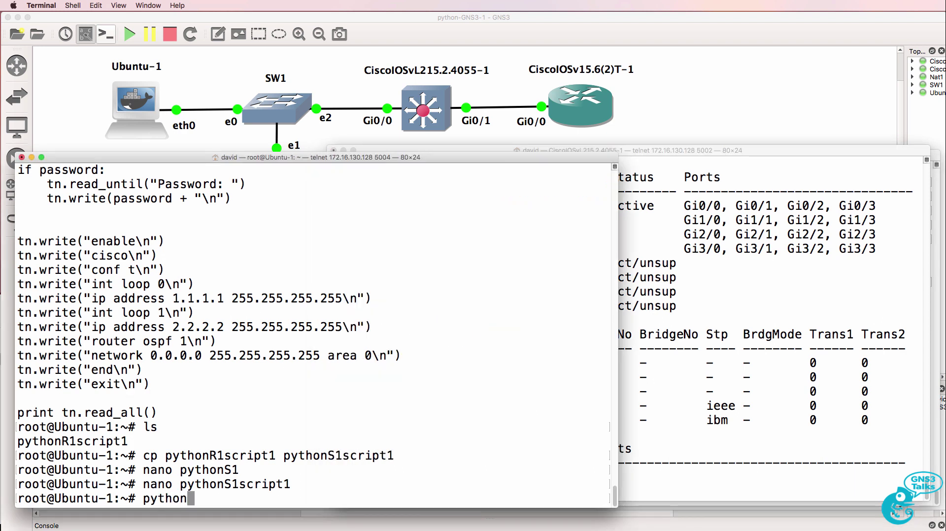
type(" pythonS1")
key("Tab")
key("Return")
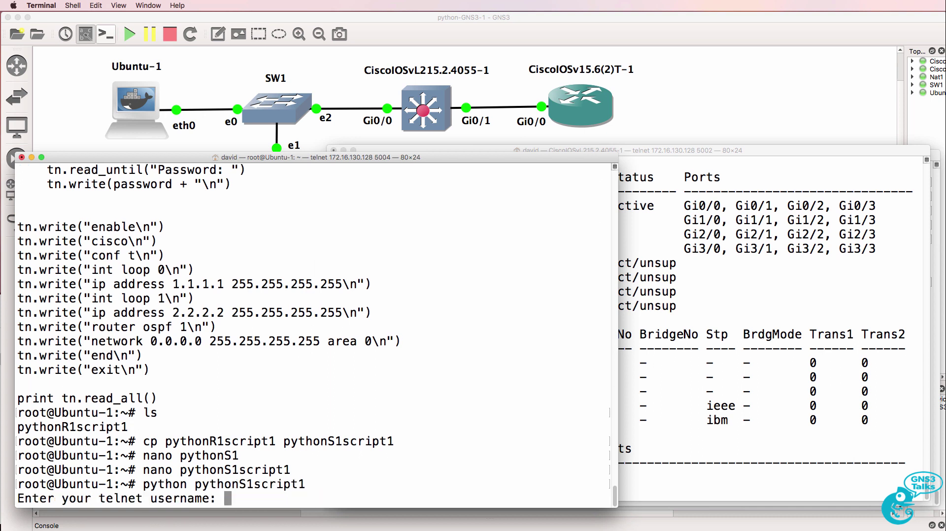
type("david")
key("Return")
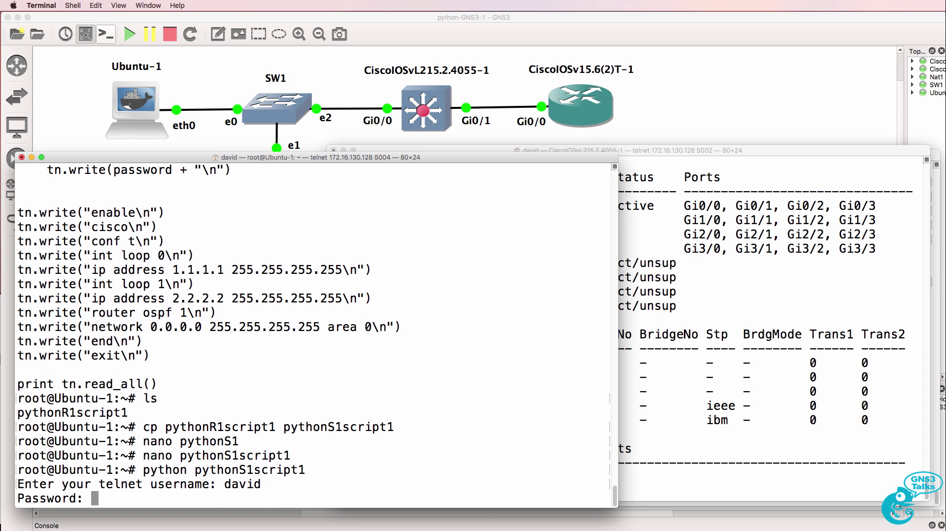
key("Return")
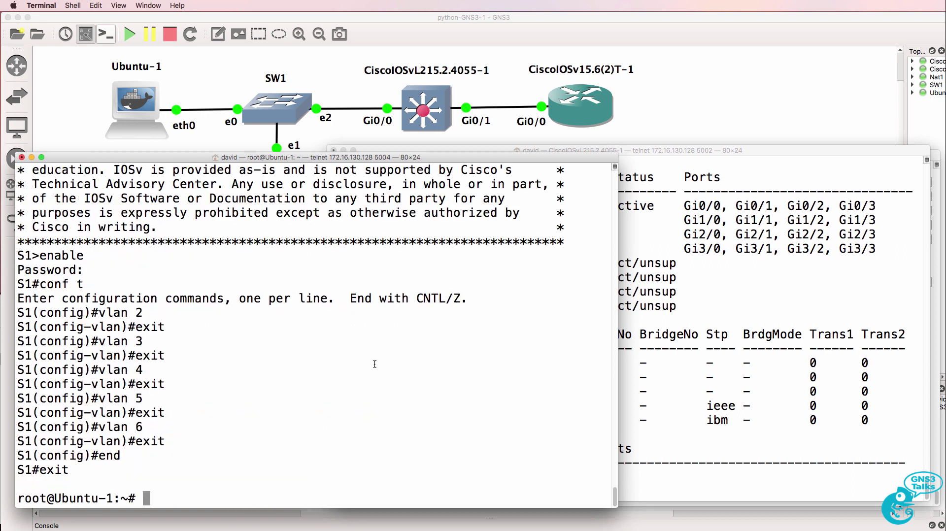
left_click_drag(118, 255, 197, 469)
left_click(700, 391)
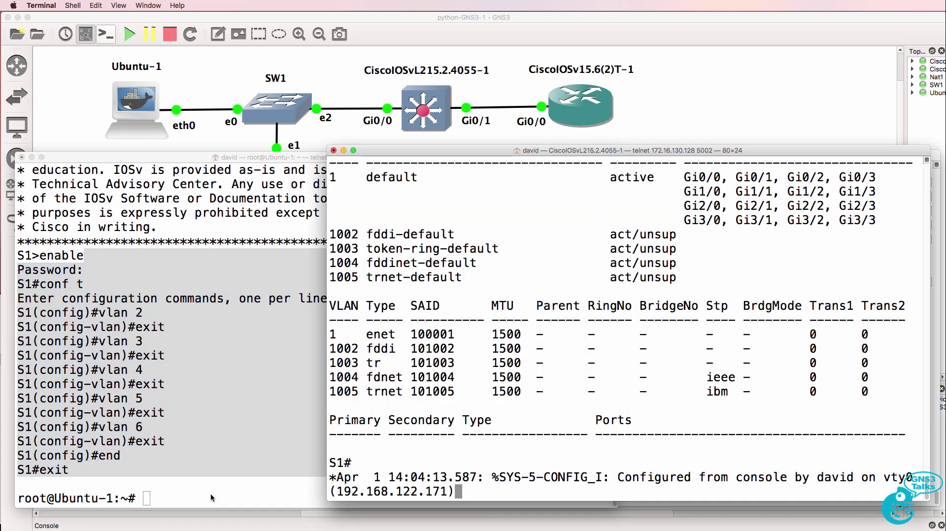
Step: Run sh vlan on S1 and highlight VLAN0002–VLAN0006 listed as active
left_click_drag(360, 458, 535, 515)
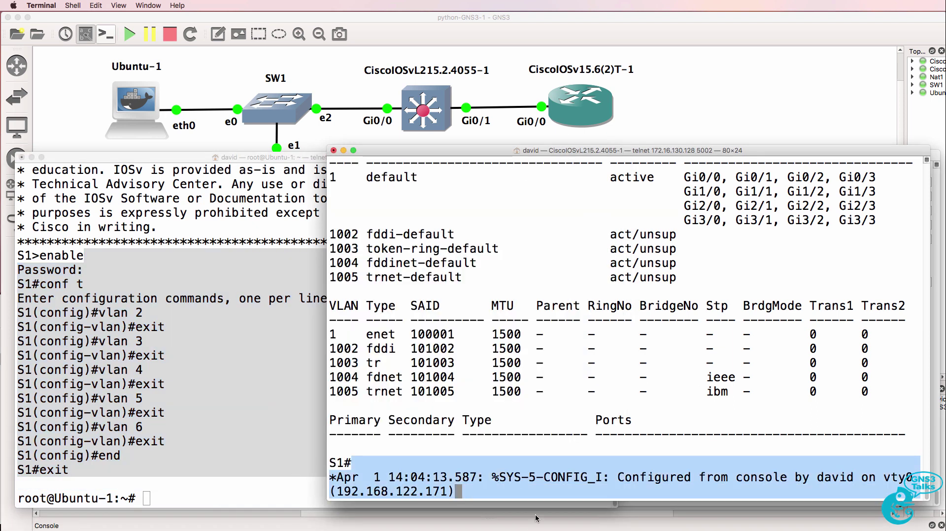
key("Return")
type("sh vlan")
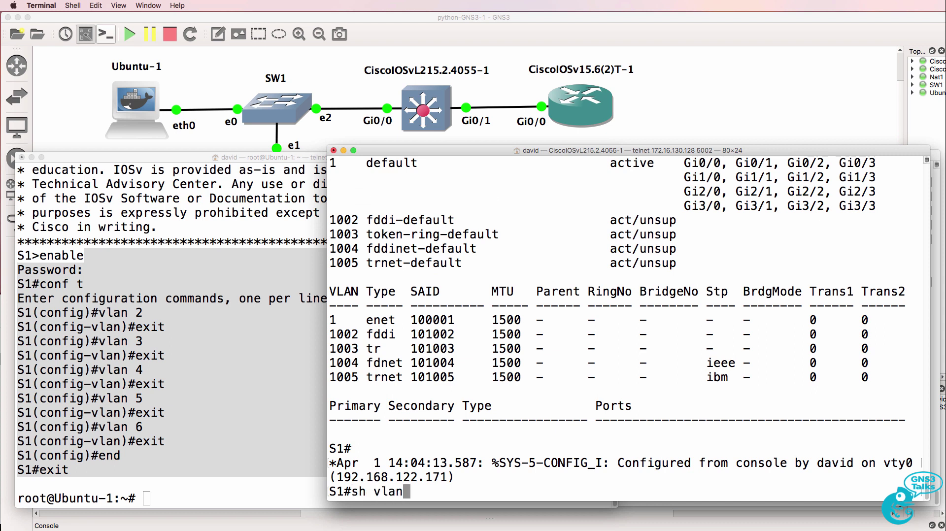
key("Return")
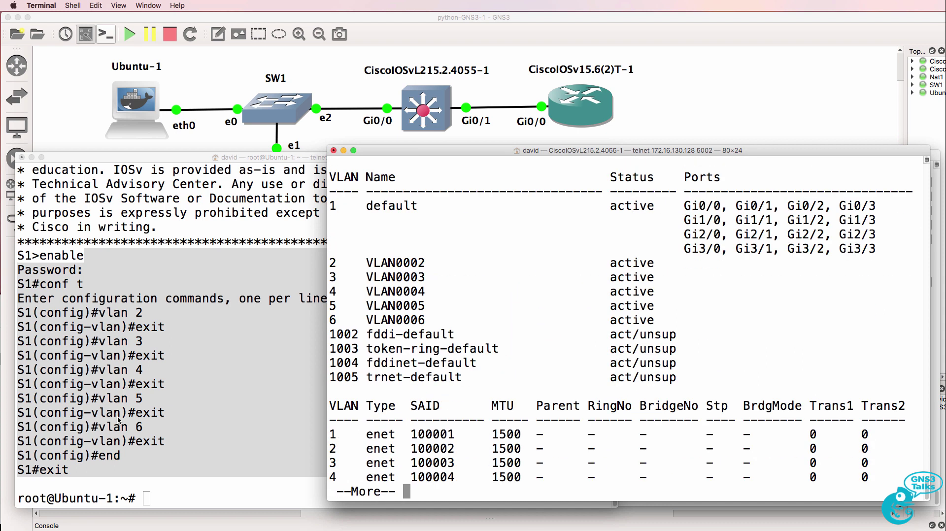
left_click_drag(331, 202, 706, 321)
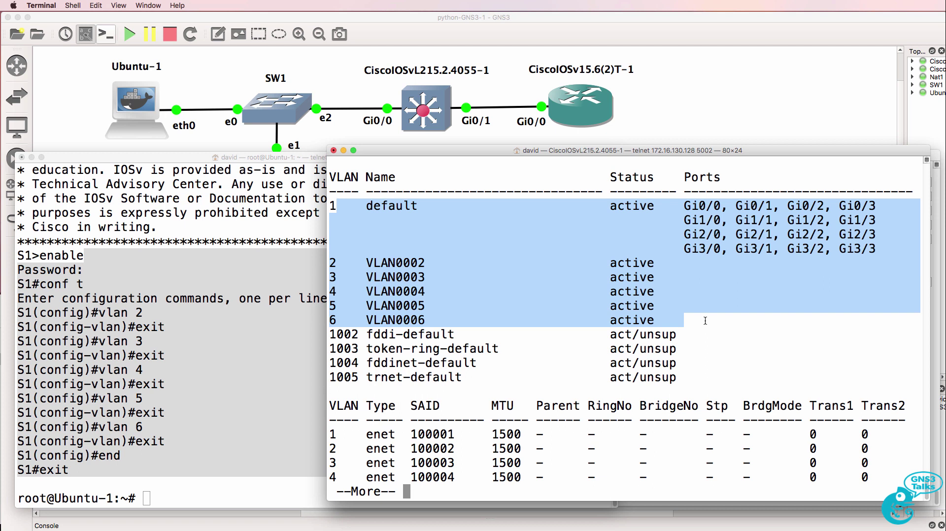
left_click(705, 321)
left_click_drag(331, 261, 700, 319)
Step: Reopen pythonS1script1 in nano by recalling the earlier edit command on Ubuntu-1
key("super+grave")
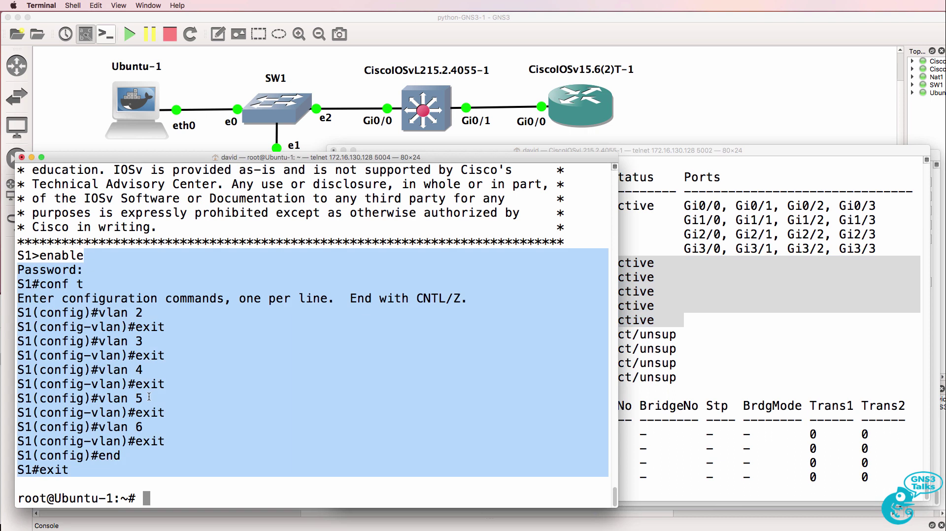
key("Up")
key("Up")
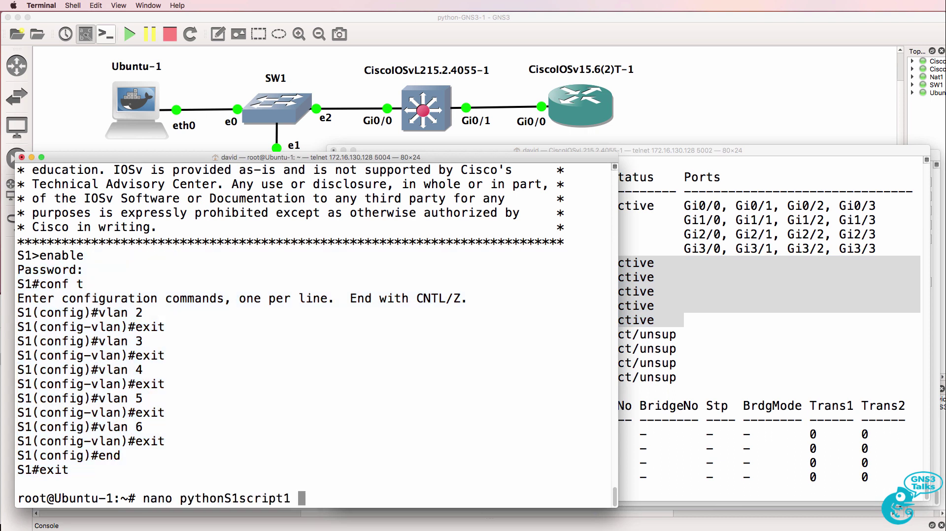
key("Return")
key("Down")
key("Down")
key("Down")
key("Down")
key("Down")
key("Down")
key("Down")
key("Down")
key("Down")
key("Down")
key("Down")
key("Down")
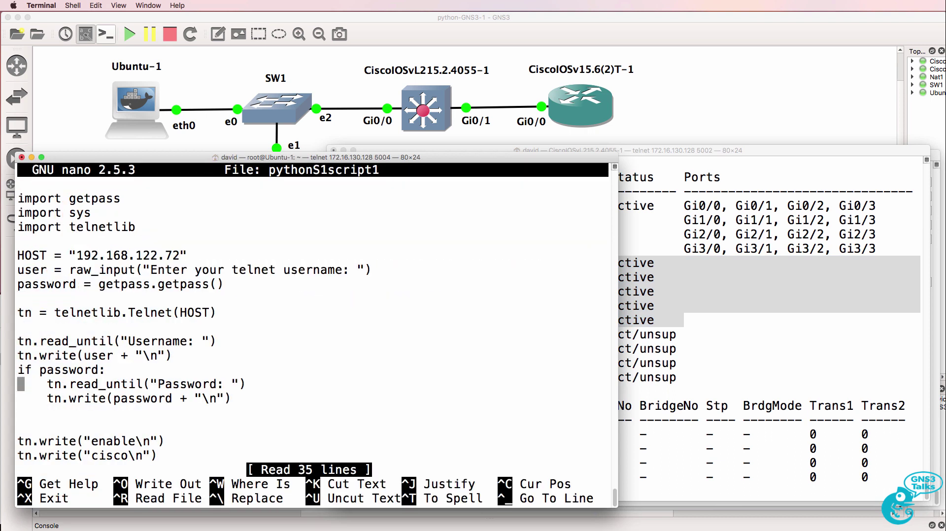